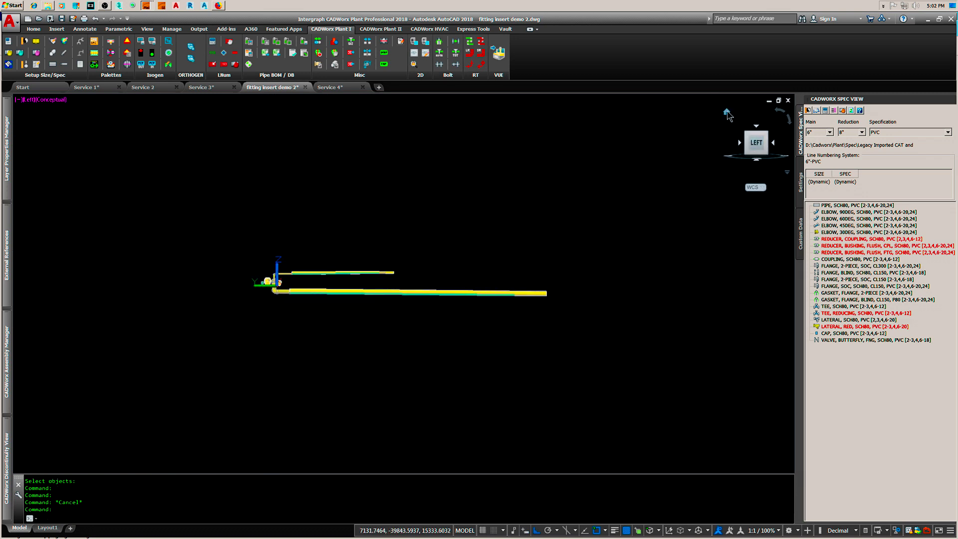
Examine the overall layout of the parallel pipe runs and their branch in the isometric home view
left_click(727, 113)
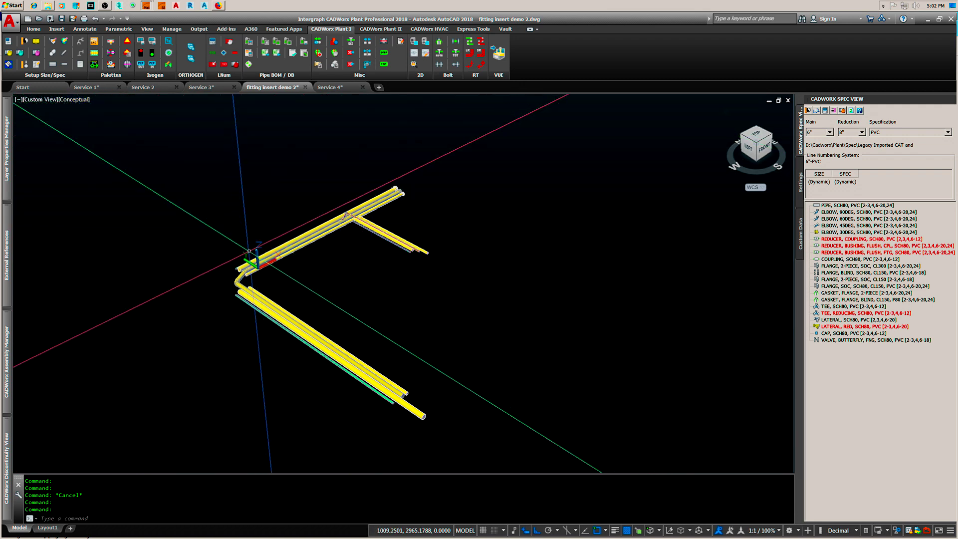
middle_click_drag(244, 252, 257, 240)
scroll(255, 245, "up", 2)
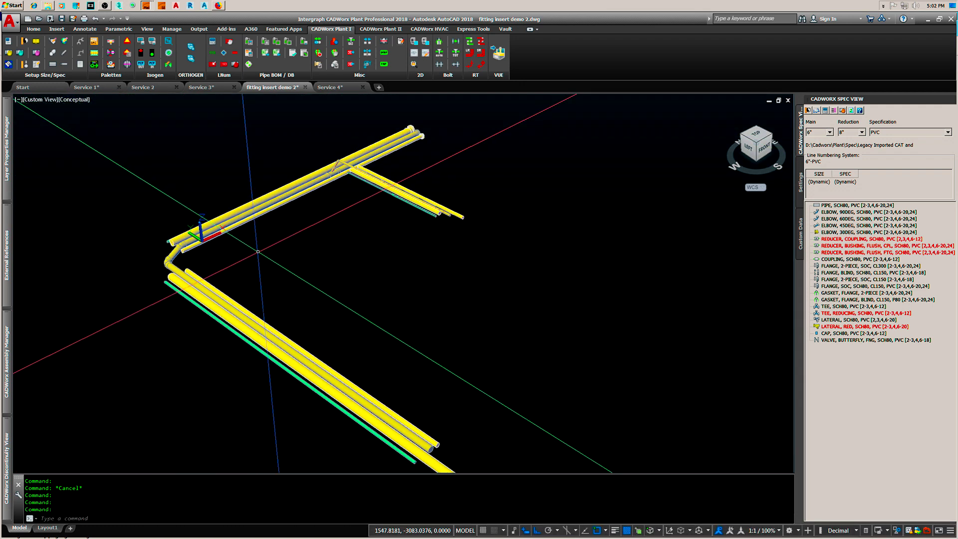
middle_click_drag(211, 245, 256, 258)
scroll(255, 257, "down", 2)
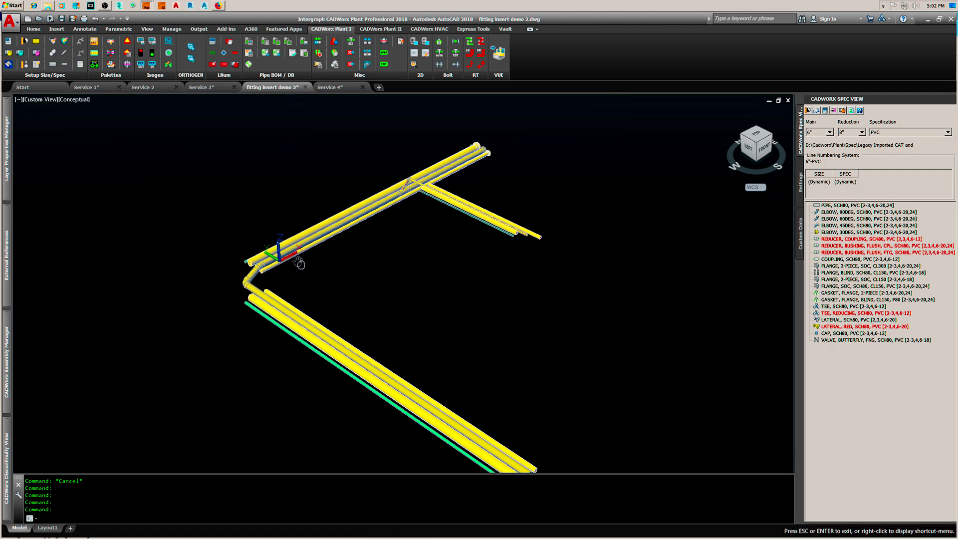
middle_click_drag(300, 256, 277, 239)
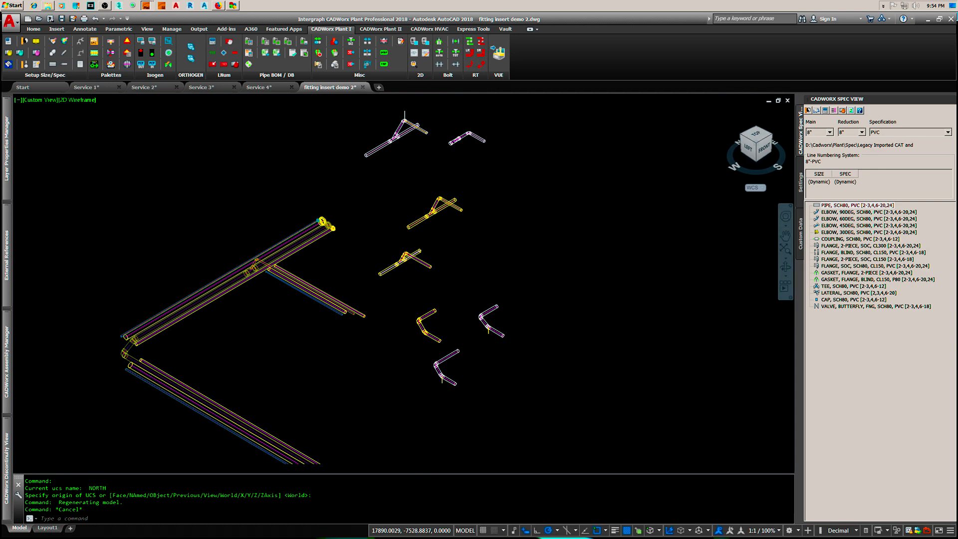
Measure the angle between the sloped main pipe's centerline and the reference line beside it in the yellow lateral assembly
scroll(404, 271, "up", 10)
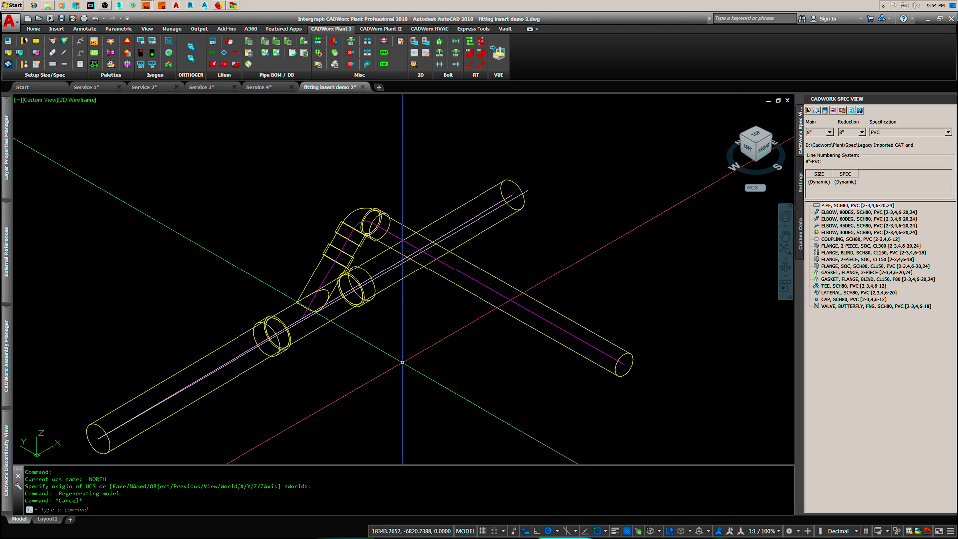
middle_click_drag(402, 362, 357, 436)
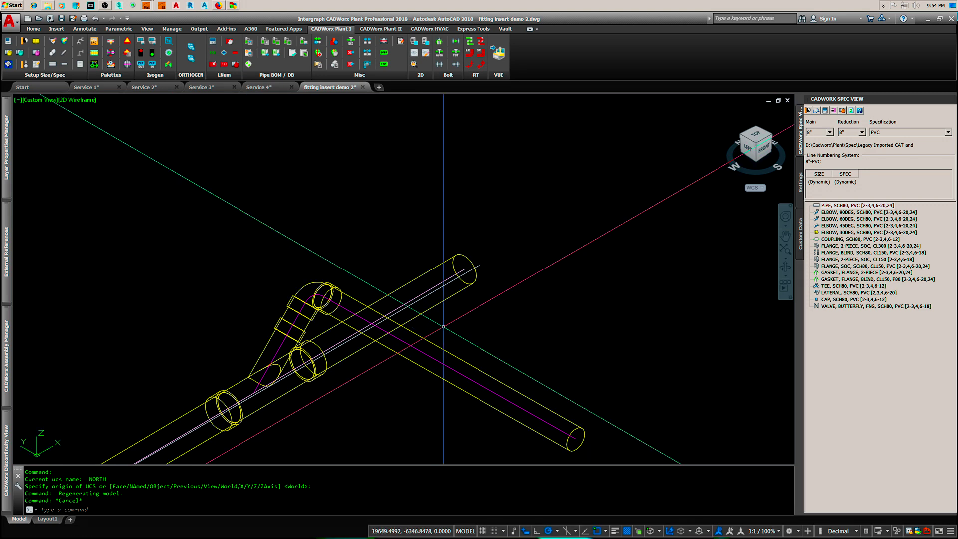
type("e")
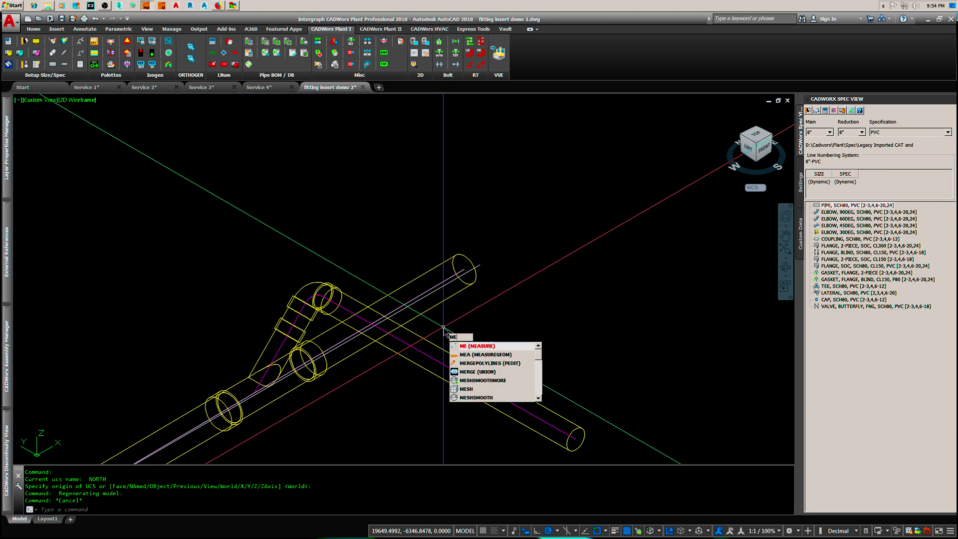
type("a")
key("Return")
type("a")
key("Return")
left_click(441, 282)
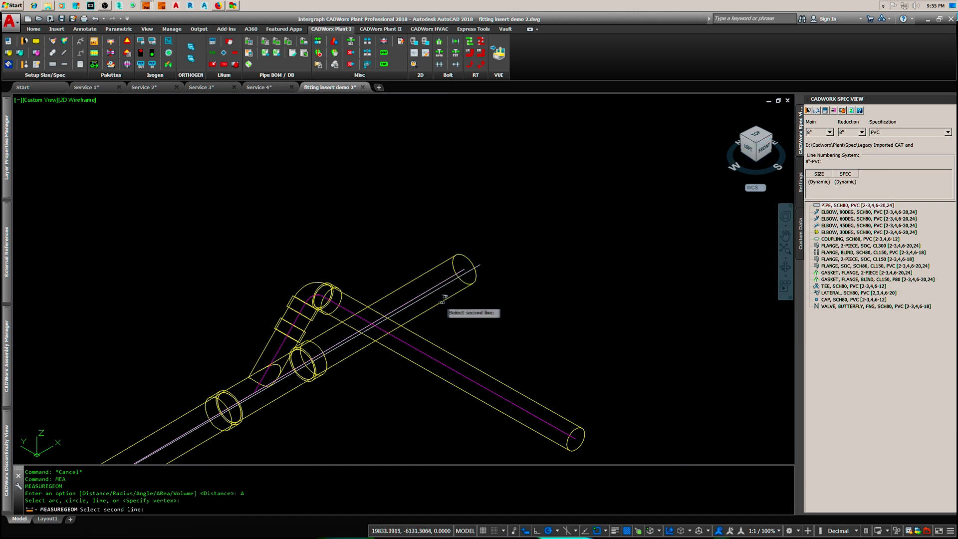
left_click(449, 282)
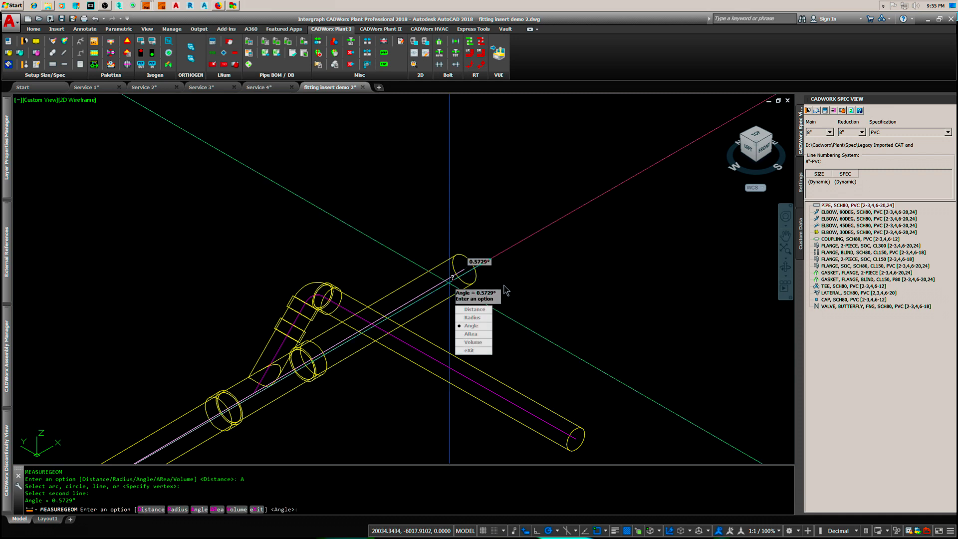
key("Escape")
Erase the elbow and the branch pipe attached above the lateral's short stub pipe
scroll(507, 290, "down", 2)
middle_click_drag(509, 304, 511, 316)
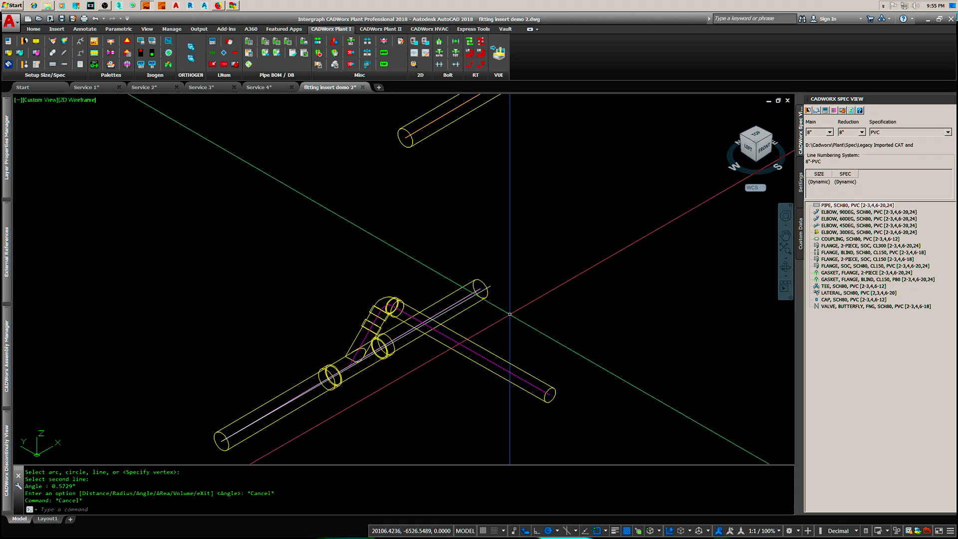
type("e")
key("Return")
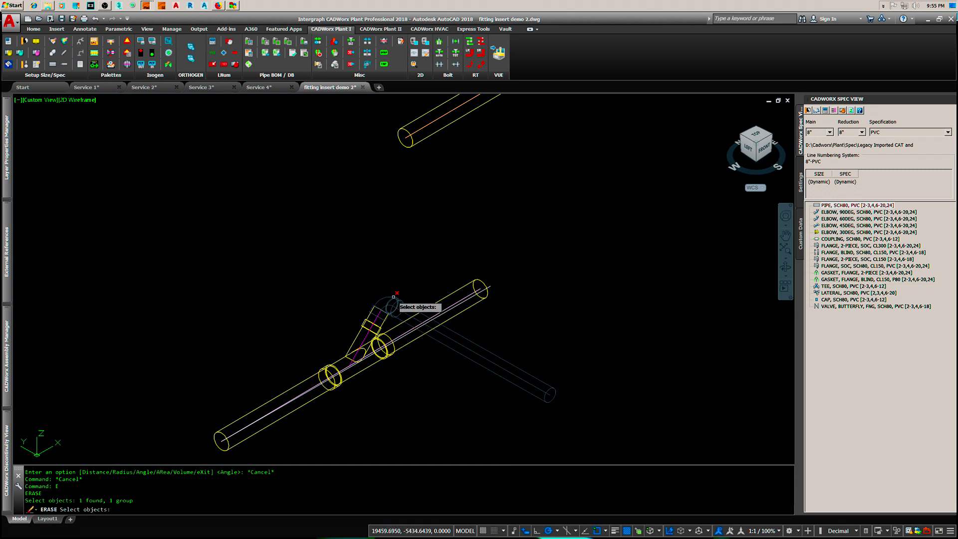
key("Return")
Route a new branch pipe about 1836 mm long from the lateral's stub pipe, crossing over the main, with a rise of 10 mm per meter
middle_click_drag(409, 289, 417, 281)
scroll(417, 272, "down", 2)
scroll(401, 301, "up", 2)
scroll(401, 301, "up", 2)
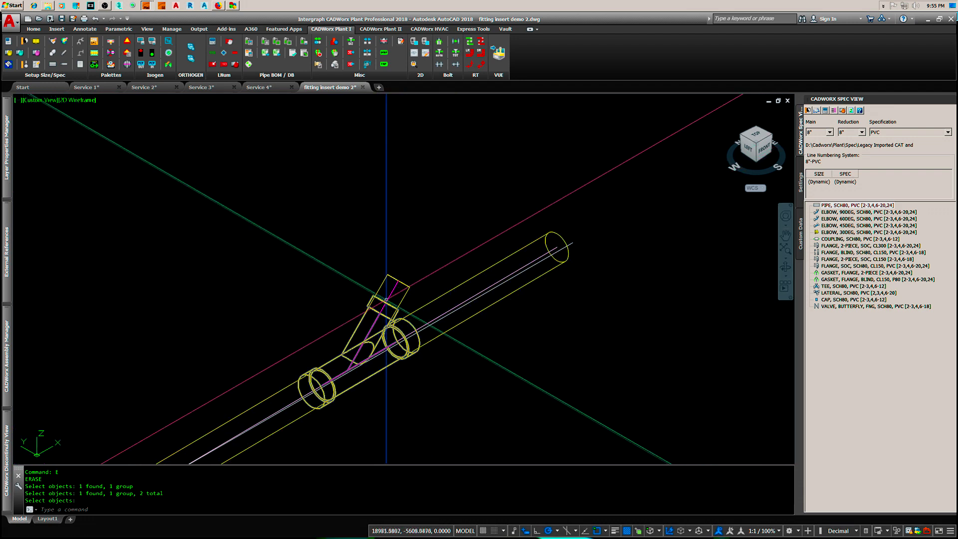
left_click(390, 295)
left_click(402, 275)
middle_click_drag(472, 323, 417, 282)
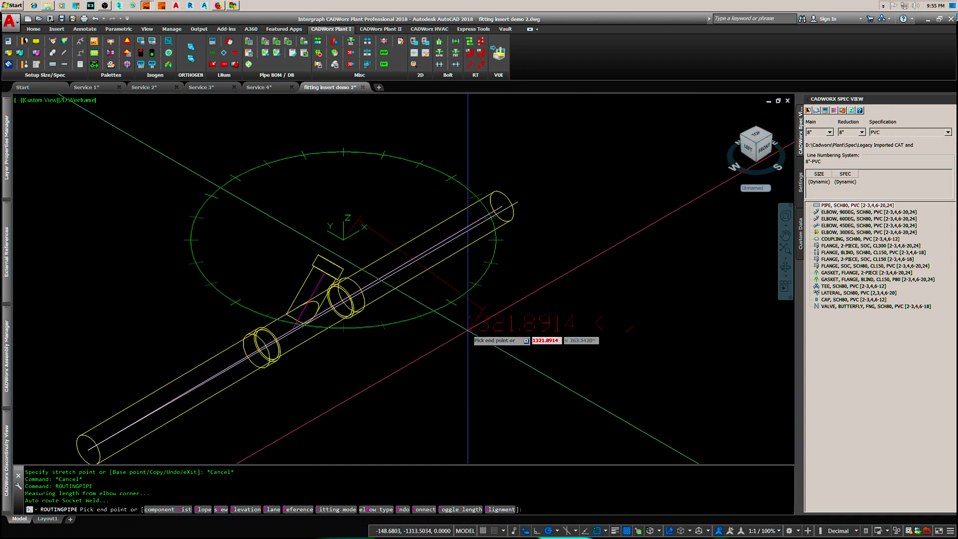
type("s")
key("Return")
type("m")
key("Return")
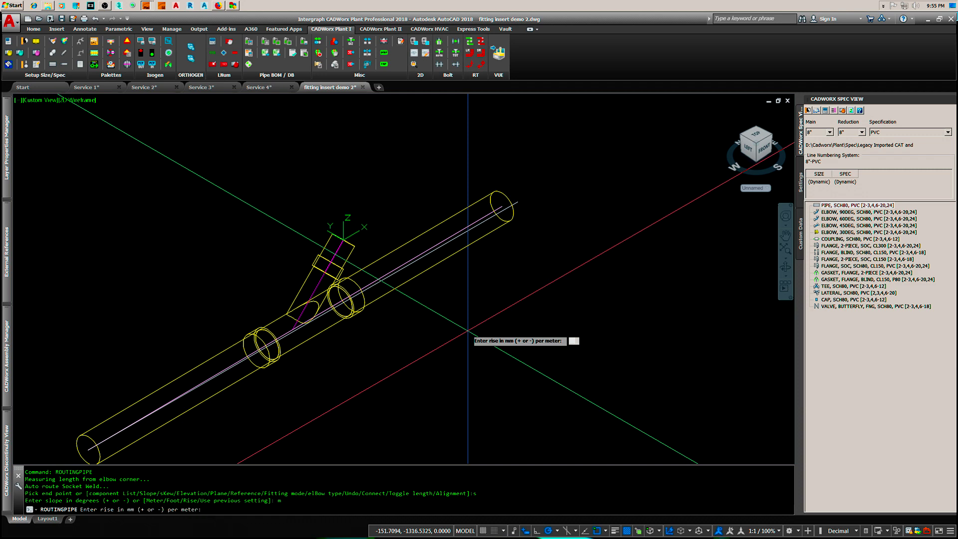
key("Return")
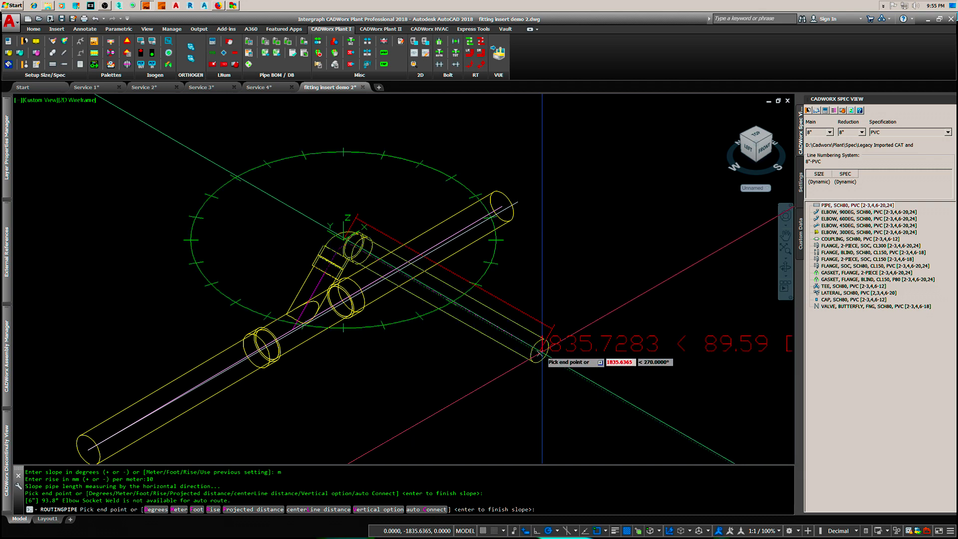
left_click(540, 344)
key("Return")
key("Return")
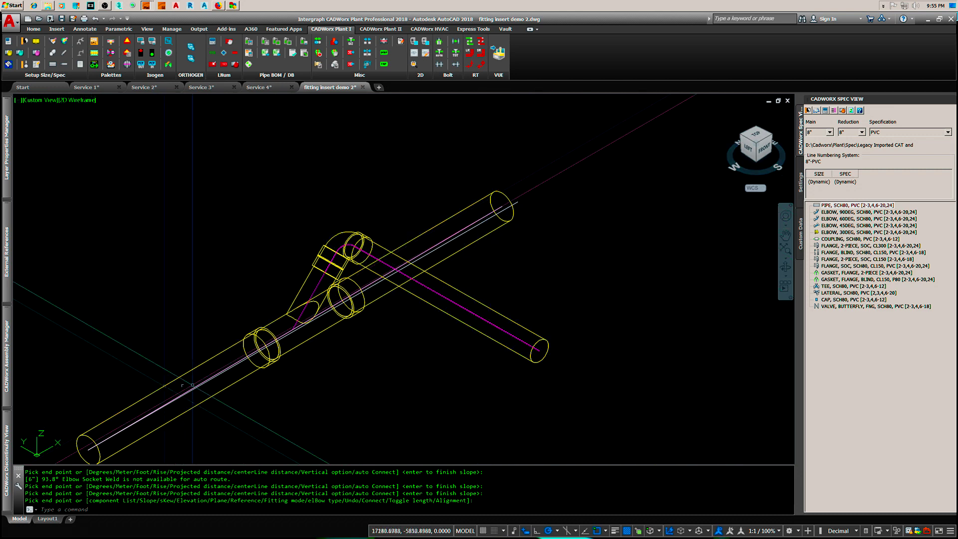
Examine the new branch in the left view, checking how the elbow and sloped pipe align with the lateral
left_click(234, 393)
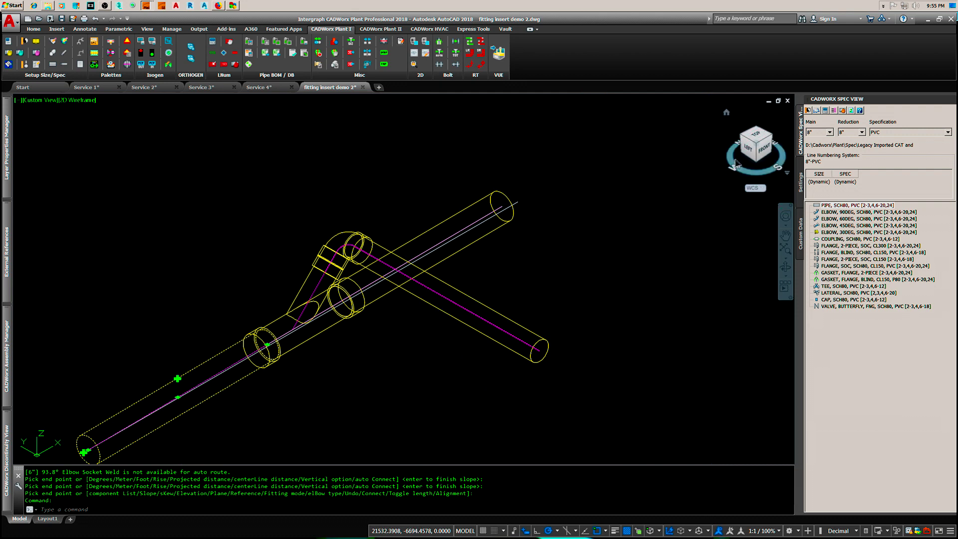
left_click(747, 149)
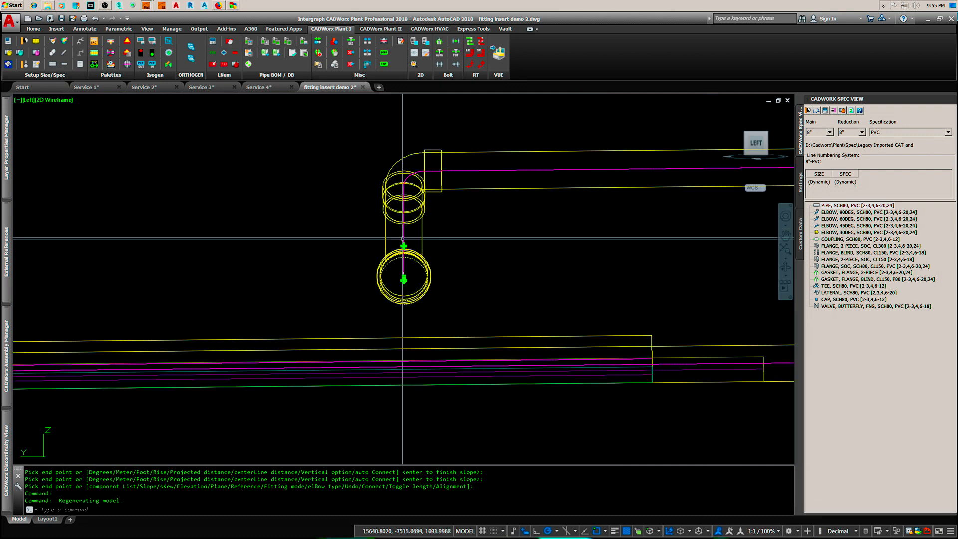
scroll(402, 242, "up", 2)
scroll(401, 249, "down", 2)
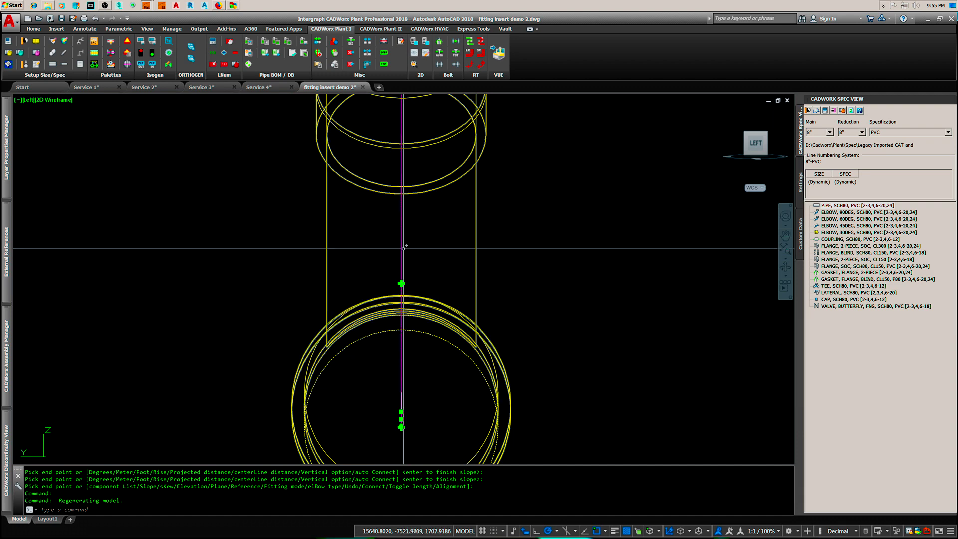
scroll(404, 319, "down", 4)
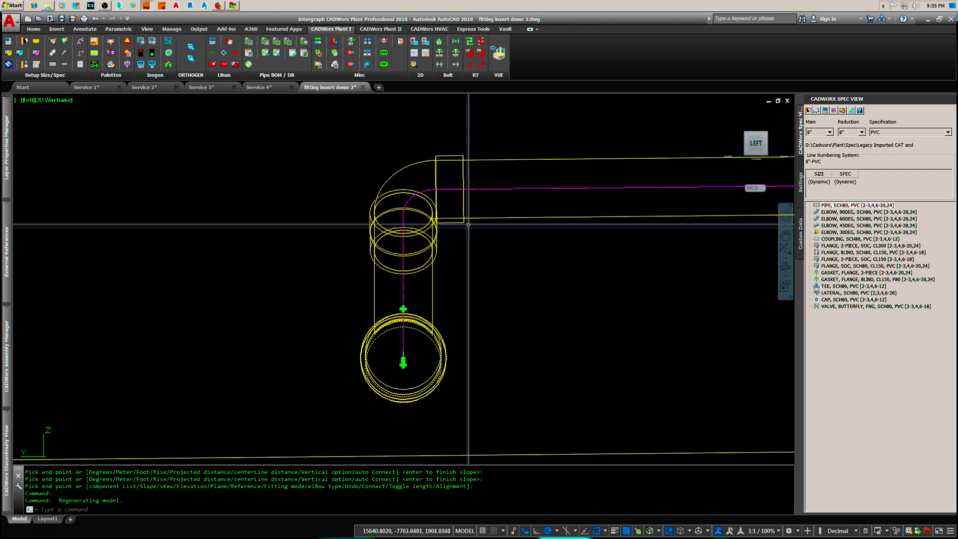
middle_click_drag(573, 201, 487, 215)
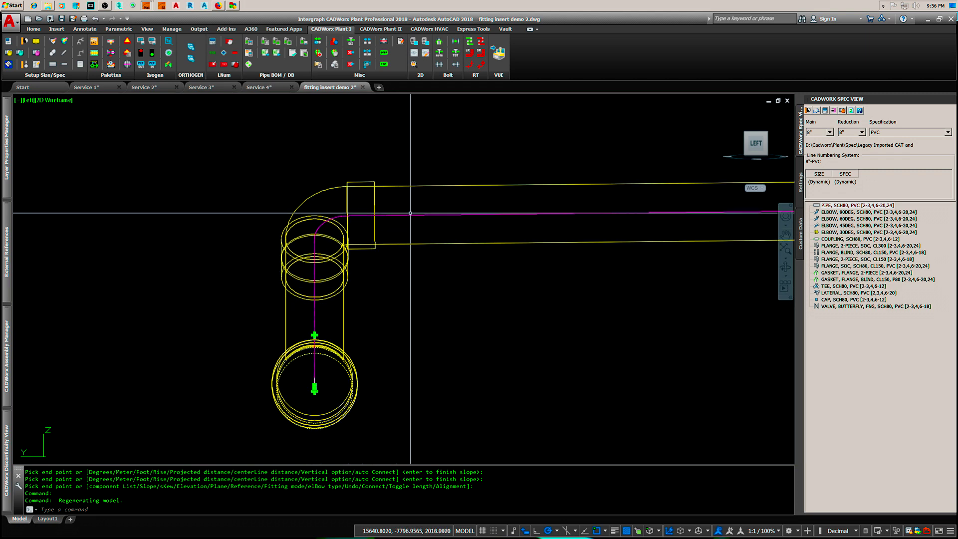
middle_click_drag(410, 218, 406, 250)
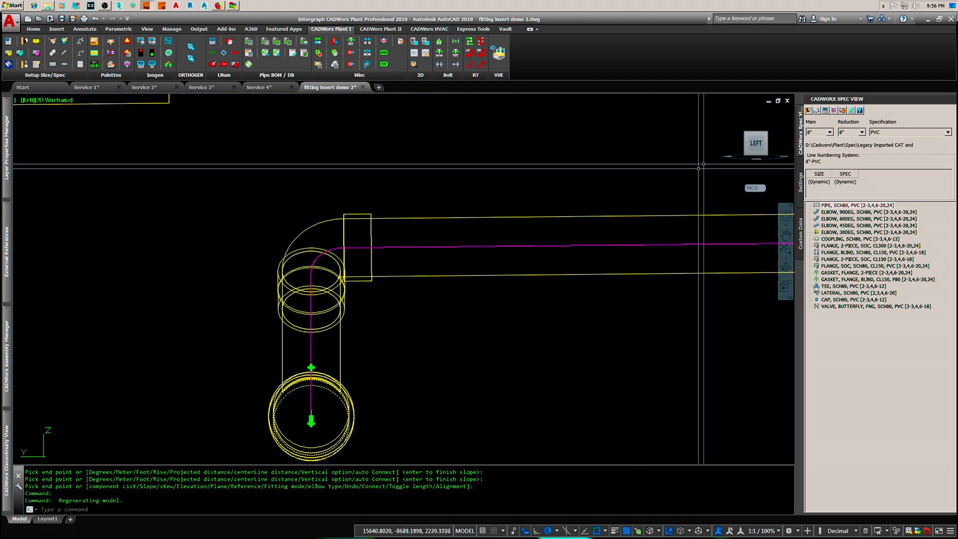
left_click(727, 113)
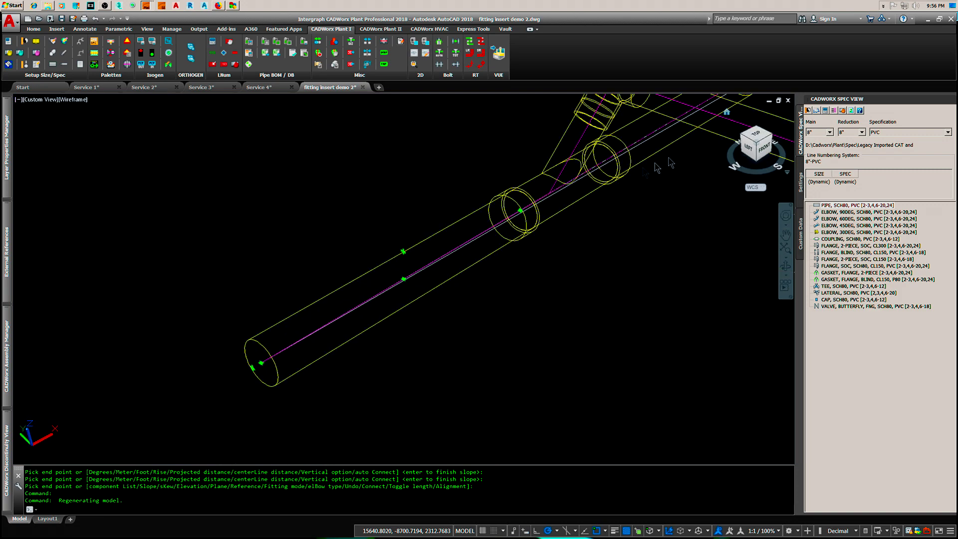
key("Escape")
key("Escape")
Examine the white lateral assembly from the left and front views, comparing its riser with the vertical reference line
middle_click_drag(594, 181, 474, 414)
scroll(474, 424, "down", 8)
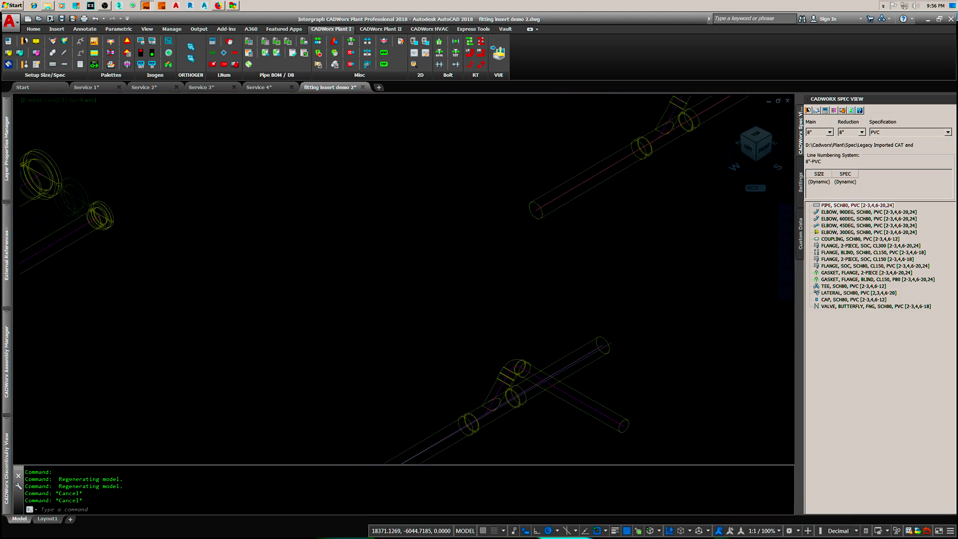
middle_click_drag(448, 301, 456, 402)
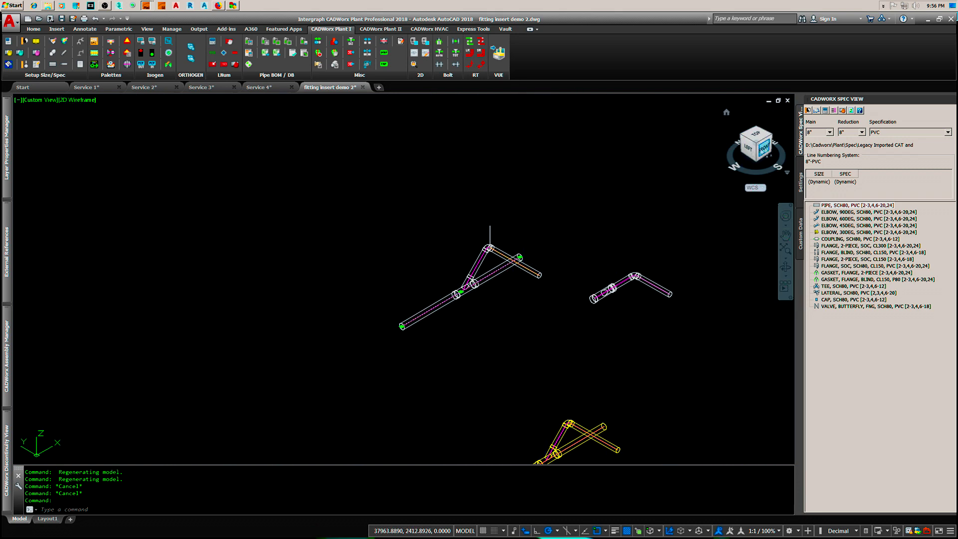
left_click(747, 146)
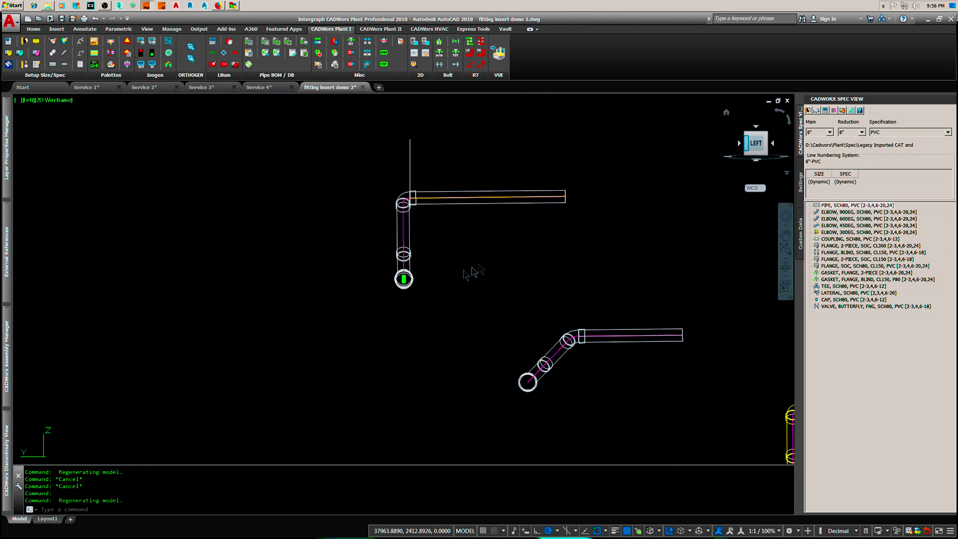
scroll(402, 280, "up", 4)
middle_click_drag(413, 293, 433, 345)
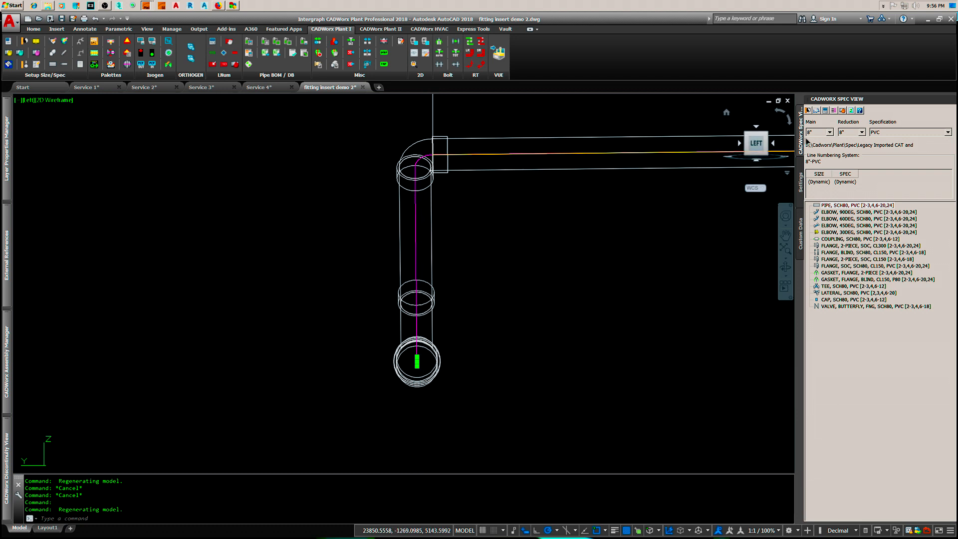
left_click(775, 144)
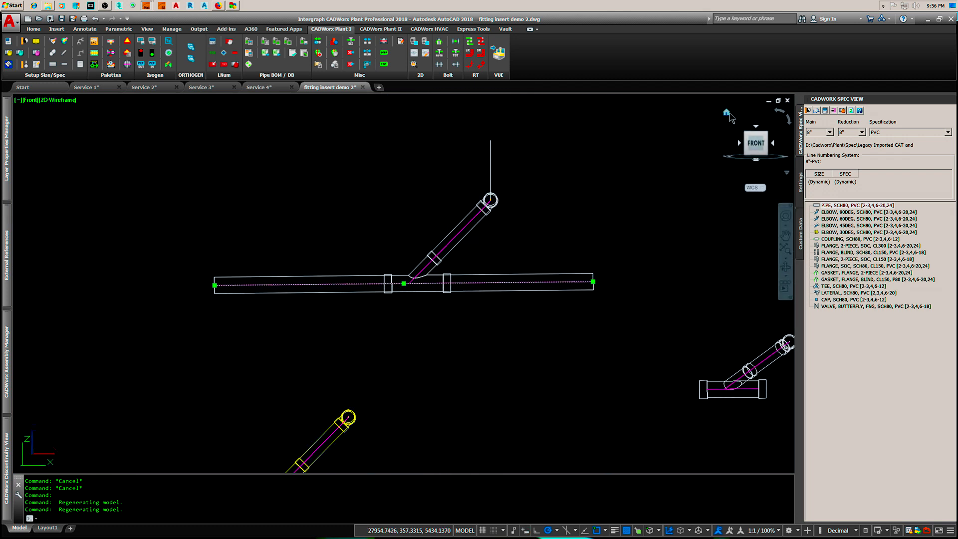
left_click(727, 113)
Isolate the yellow pipe assembly that has two elbows joined by a diagonal pipe
scroll(666, 183, "down", 6)
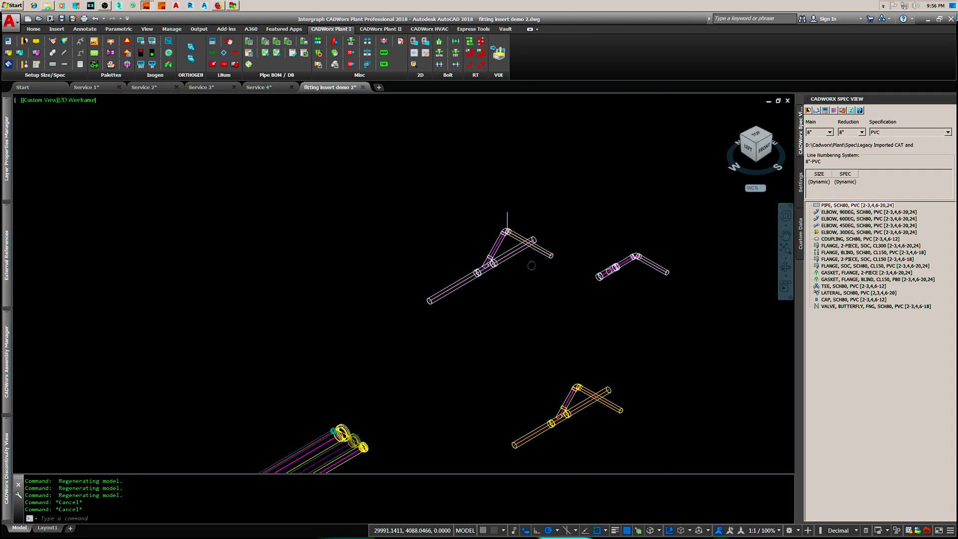
scroll(492, 272, "up", 2)
scroll(510, 308, "up", 5)
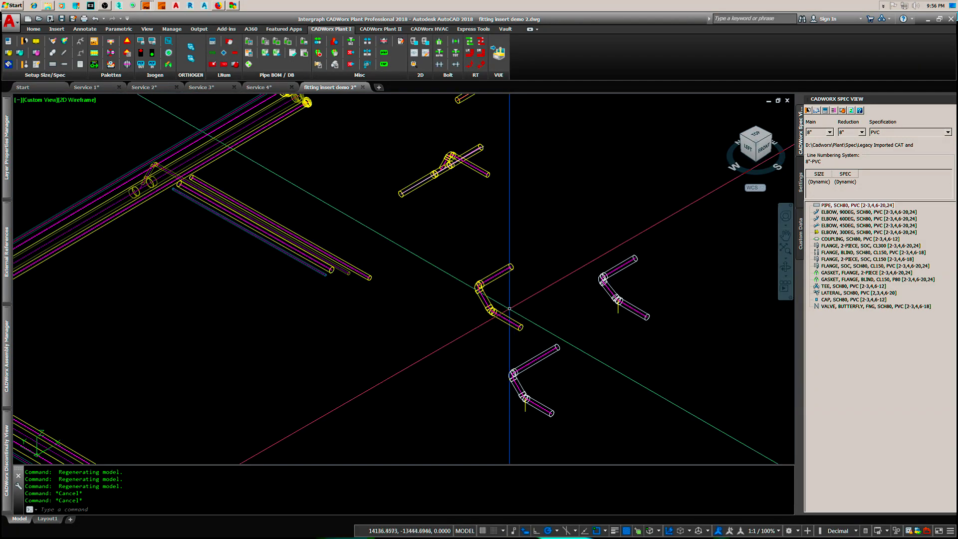
right_click(612, 323)
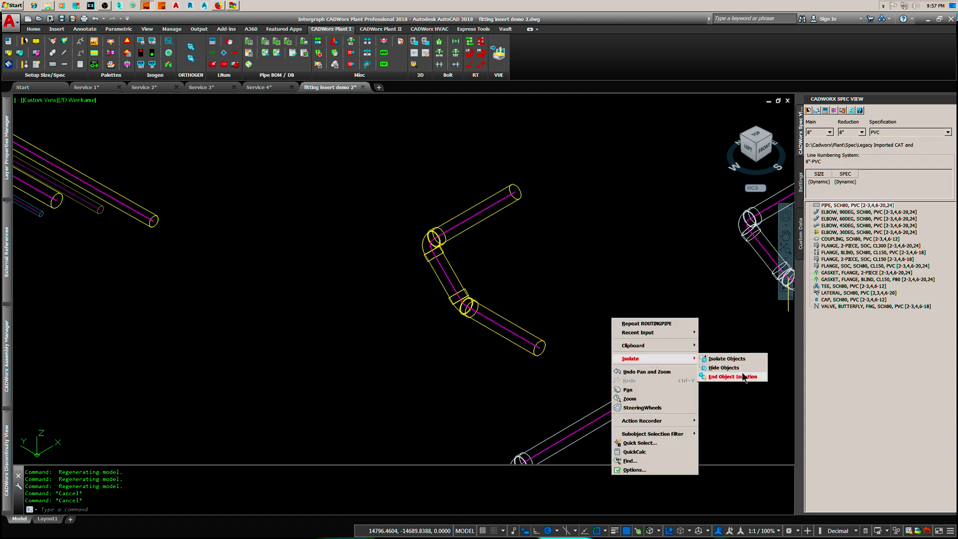
left_click(727, 359)
mouse_move(509, 367)
left_mouse_down()
mouse_move(407, 208)
mouse_move(363, 331)
mouse_move(530, 313)
left_mouse_up()
key("Return")
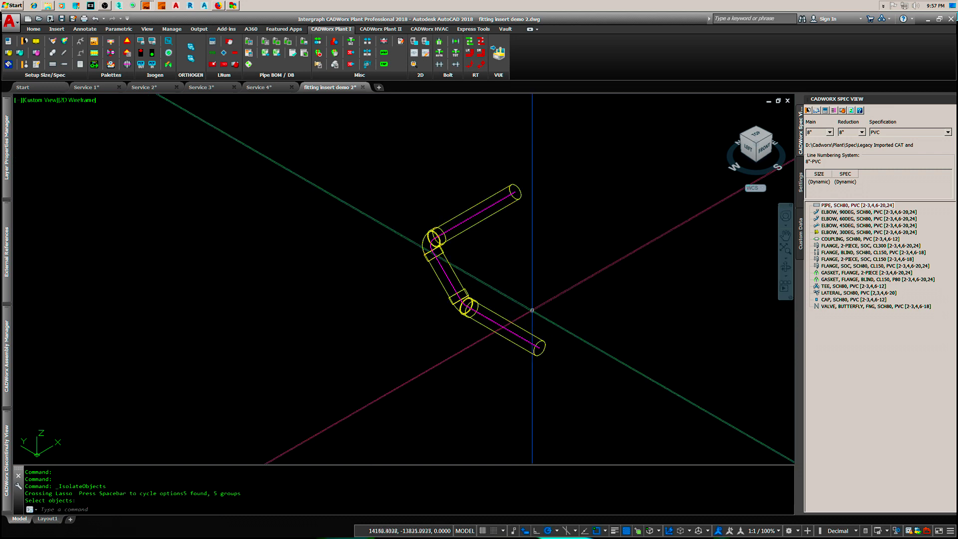
Set the active UCS to EAST for working on the isolated assembly in the left view
scroll(502, 302, "up", 4)
scroll(501, 304, "down", 2)
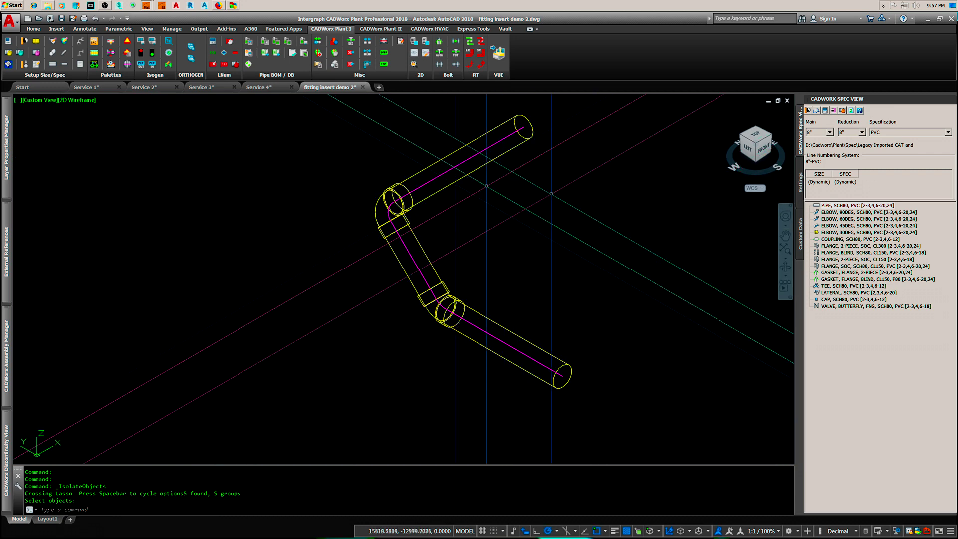
left_click(437, 174)
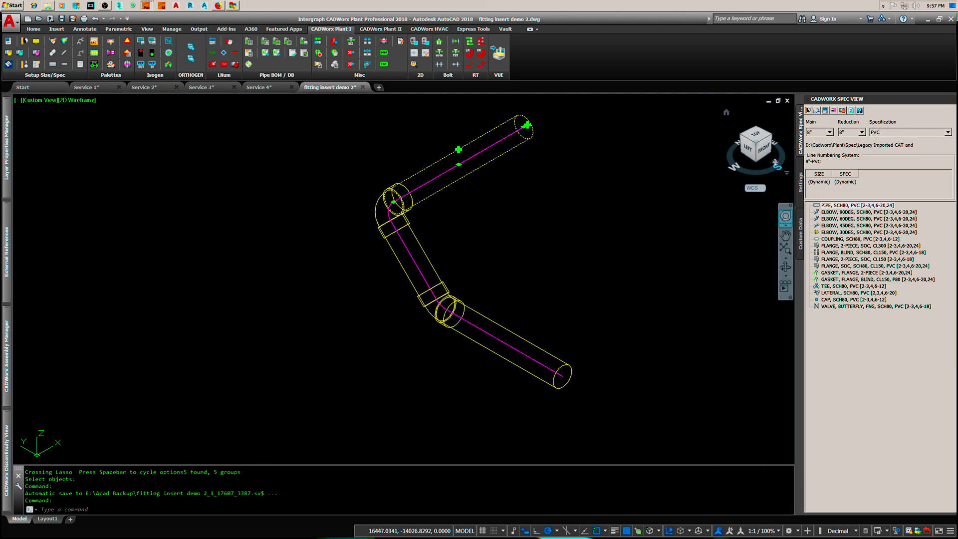
left_click(748, 149)
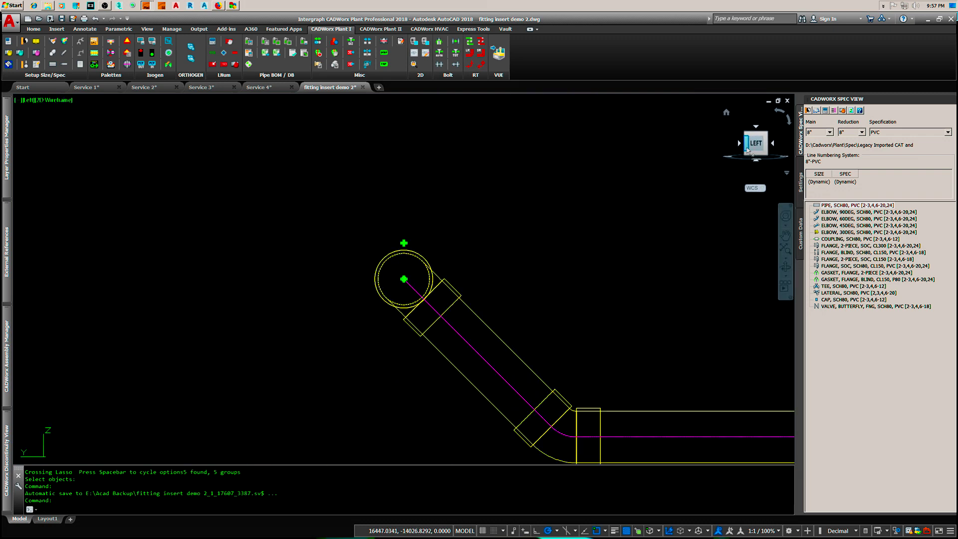
middle_click_drag(535, 208, 415, 168)
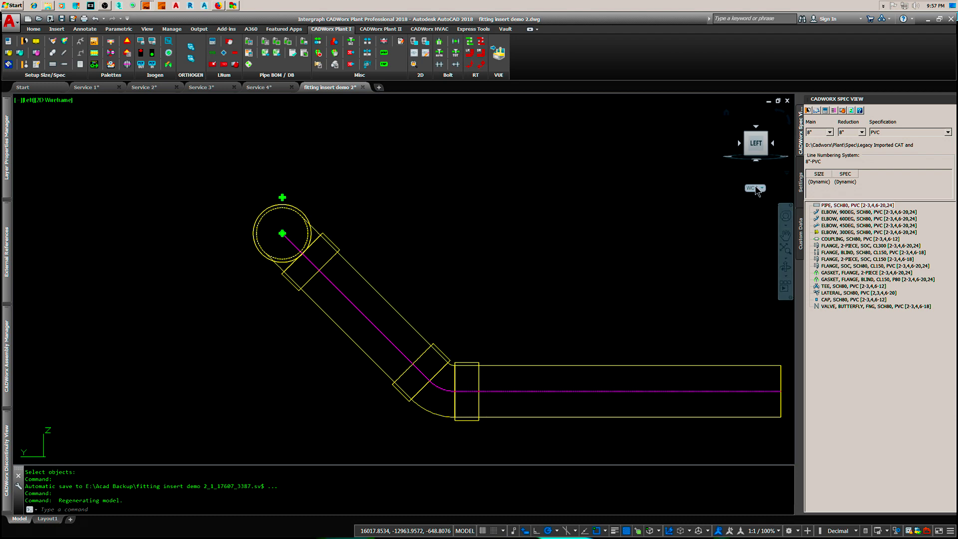
left_click(752, 188)
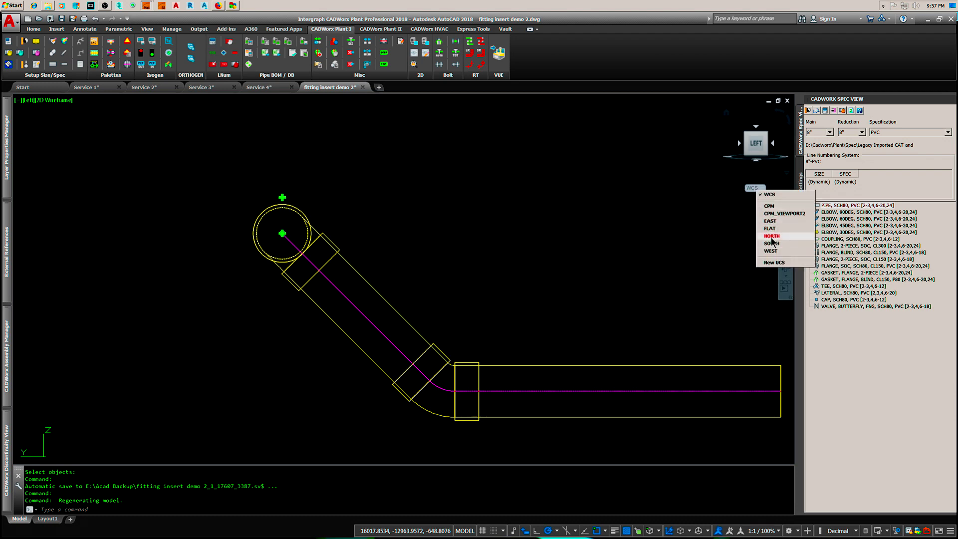
left_click(770, 222)
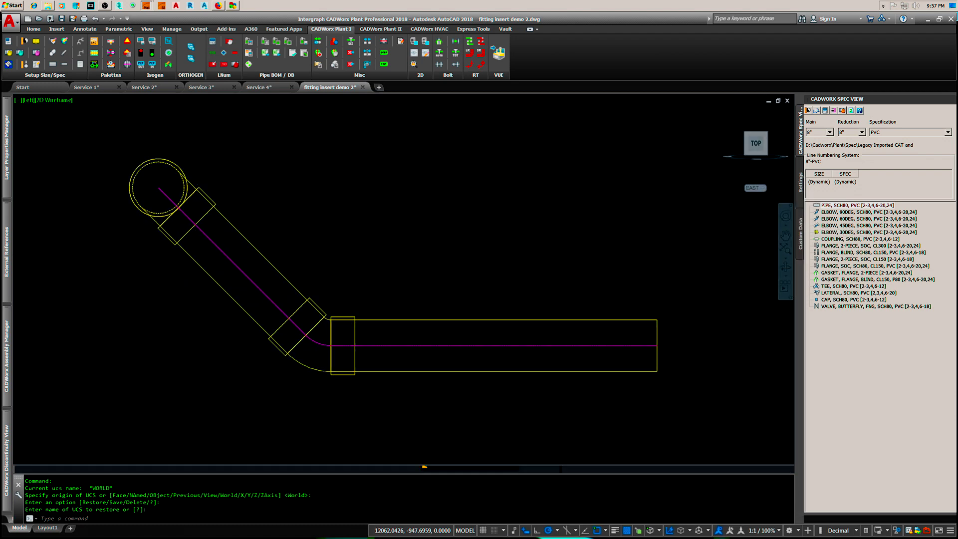
Rotate the whole yellow assembly by -0.5729 degrees about the centre of the upper pipe
type("r")
key("Return")
mouse_move(462, 387)
left_mouse_down()
mouse_move(242, 197)
mouse_move(111, 182)
mouse_move(236, 289)
left_mouse_up()
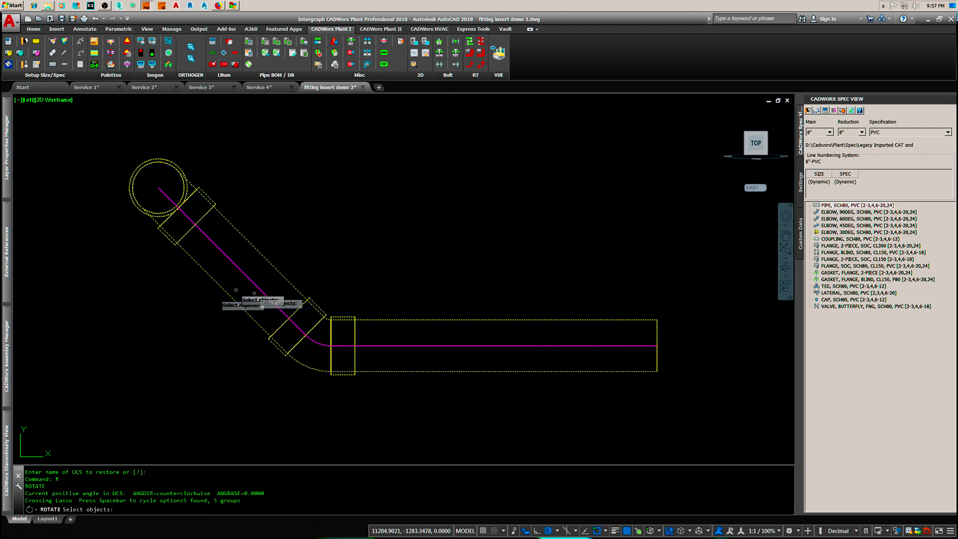
key("Return")
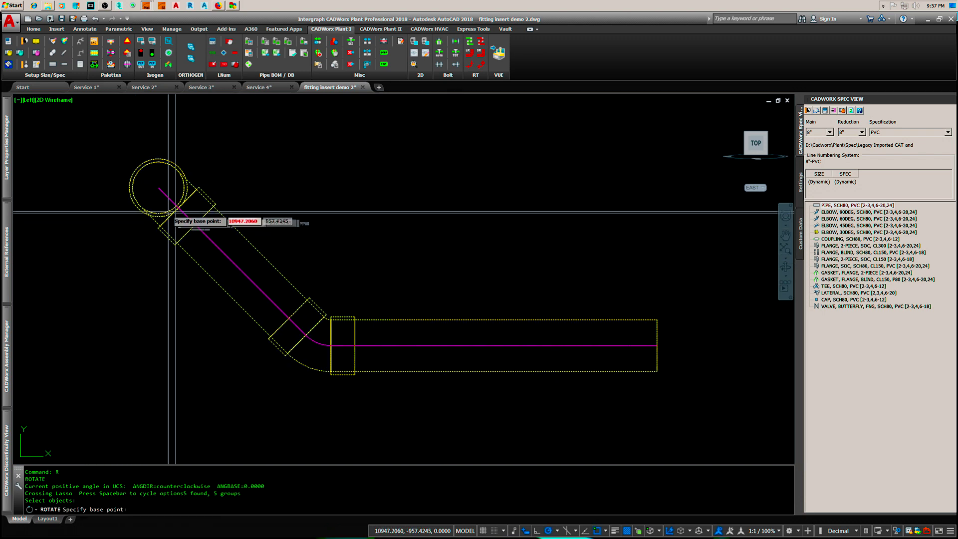
left_click(170, 193)
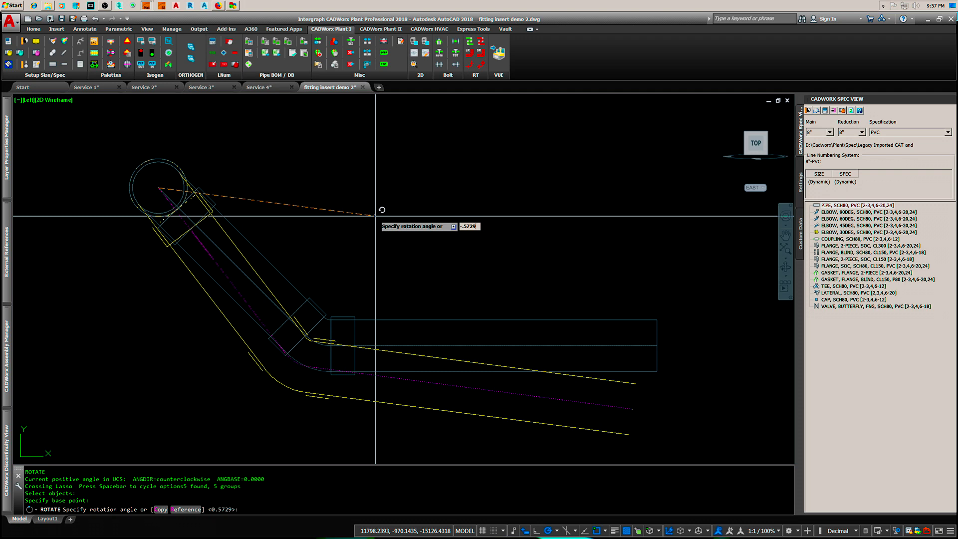
key("Return")
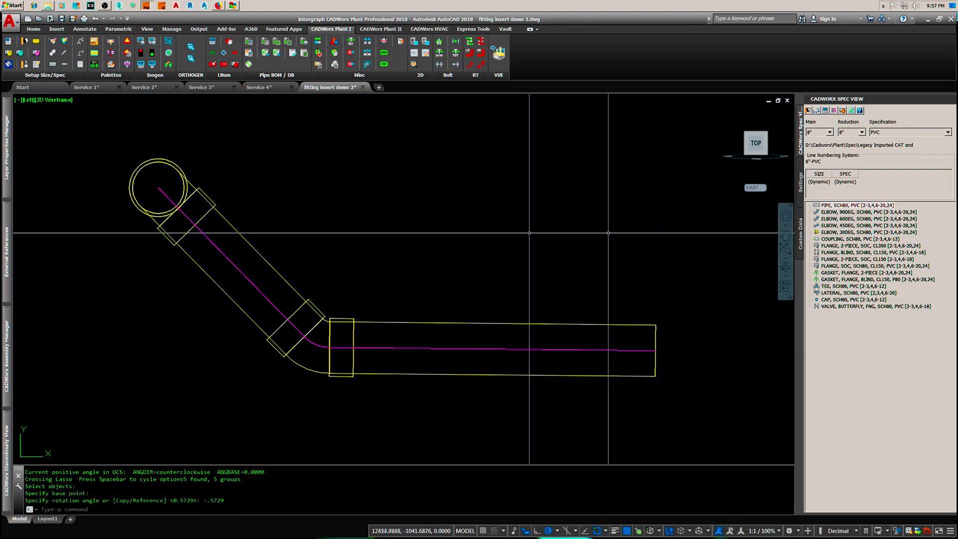
Restore the world coordinate system, then set the UCS to NORTH in the front view
left_click(752, 188)
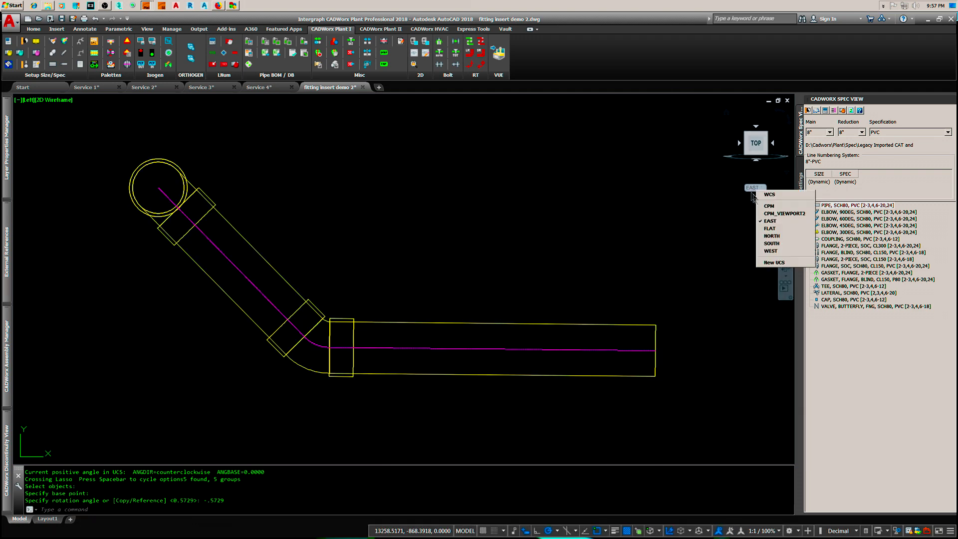
left_click(769, 195)
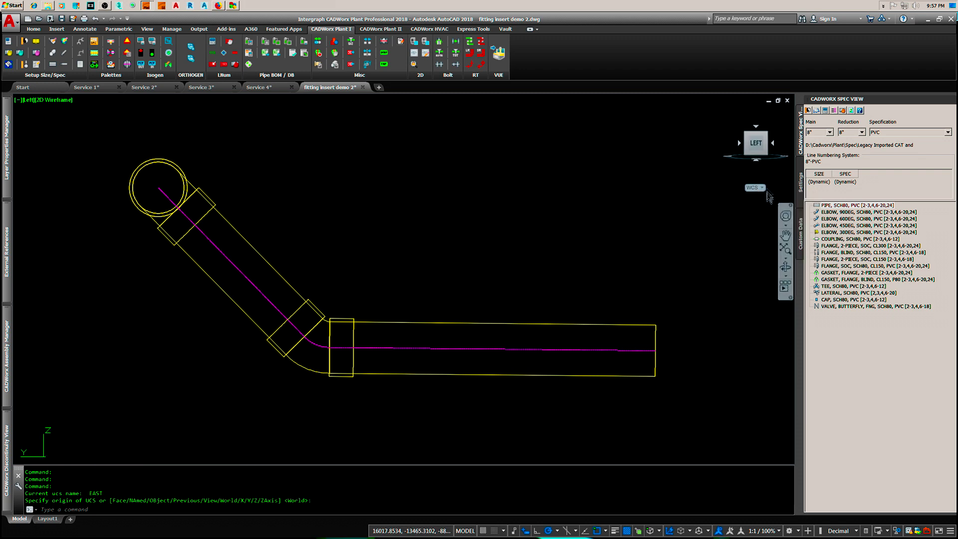
left_click(774, 144)
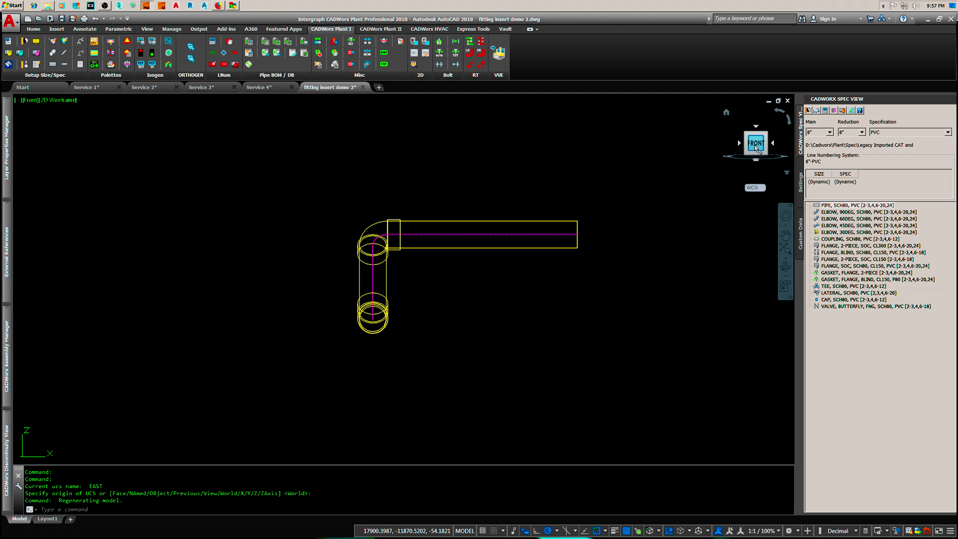
left_click(753, 188)
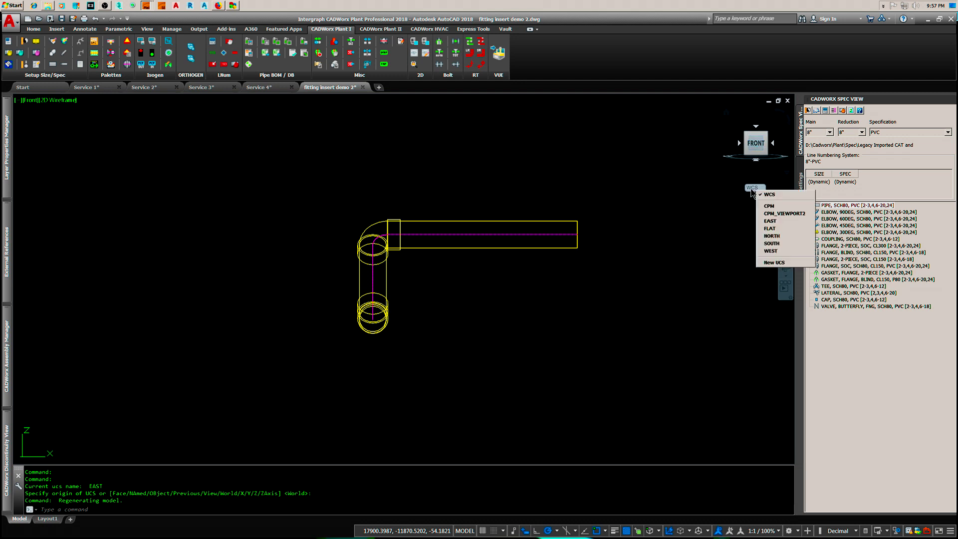
left_click(771, 236)
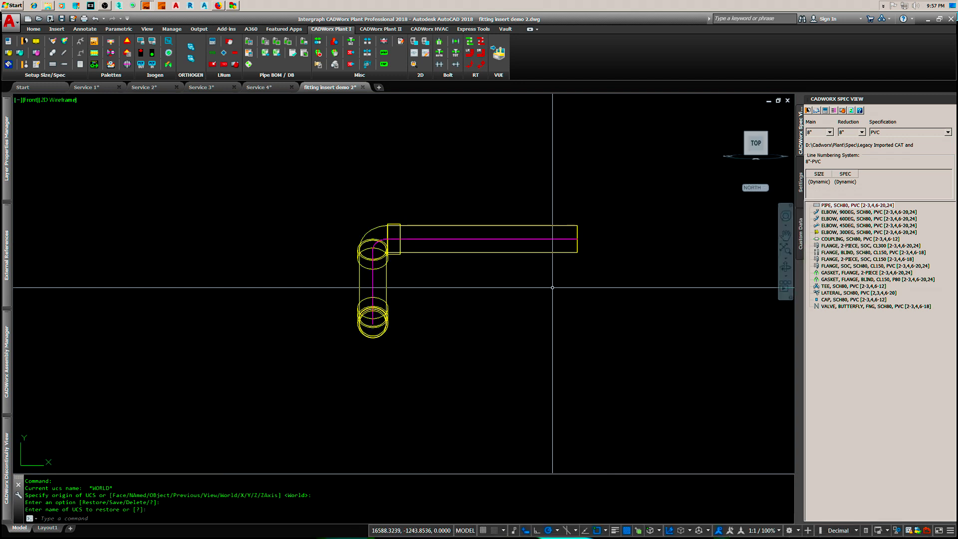
Draw a vertical reference line with Ortho on, downward from the centre of the lower elbow's pipe-side end
left_click(726, 113)
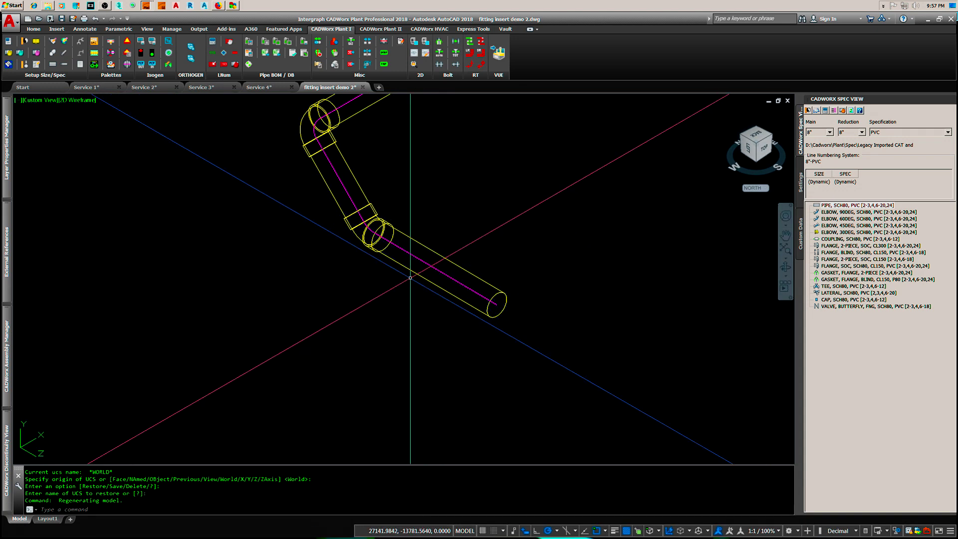
type("w")
key("Return")
scroll(378, 239, "up", 5)
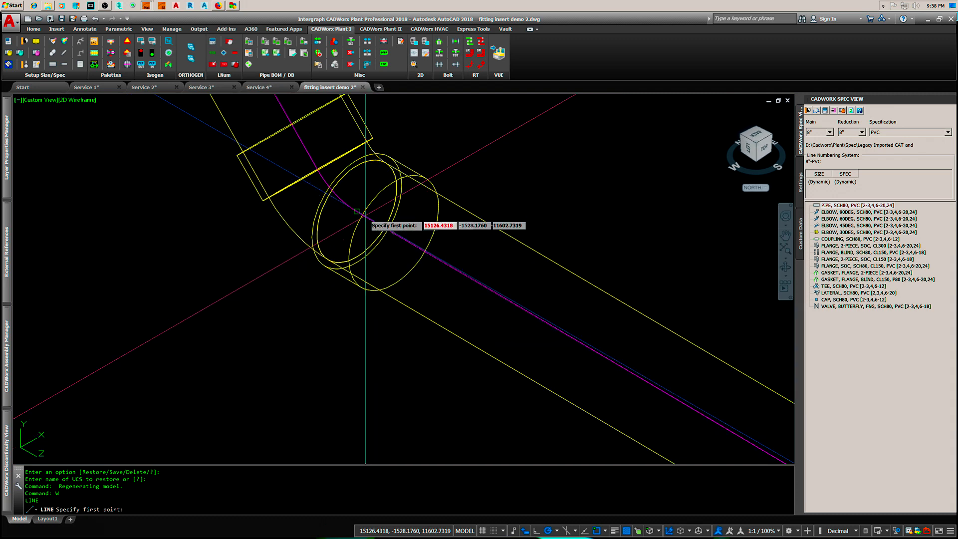
left_click(366, 215)
middle_click_drag(367, 310, 351, 295)
scroll(352, 311, "down", 3)
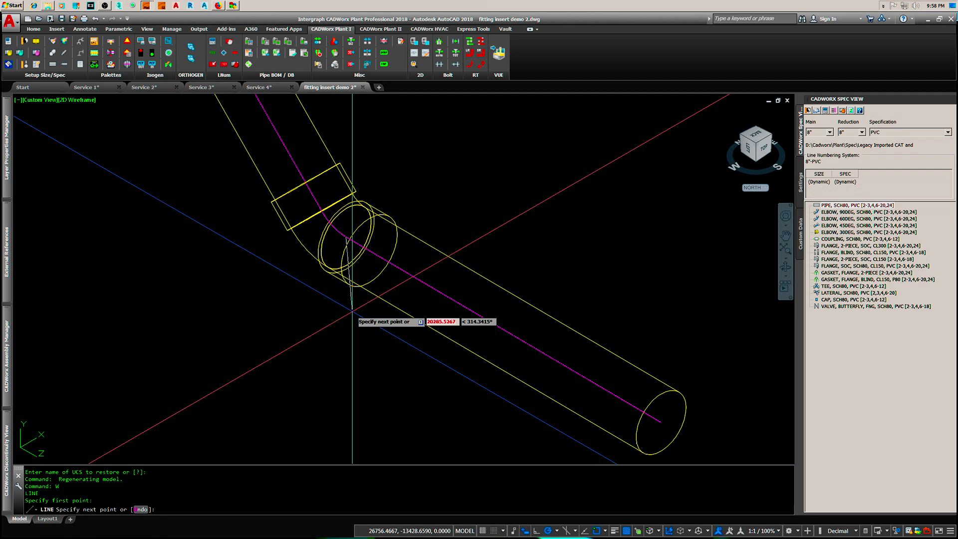
key("F8")
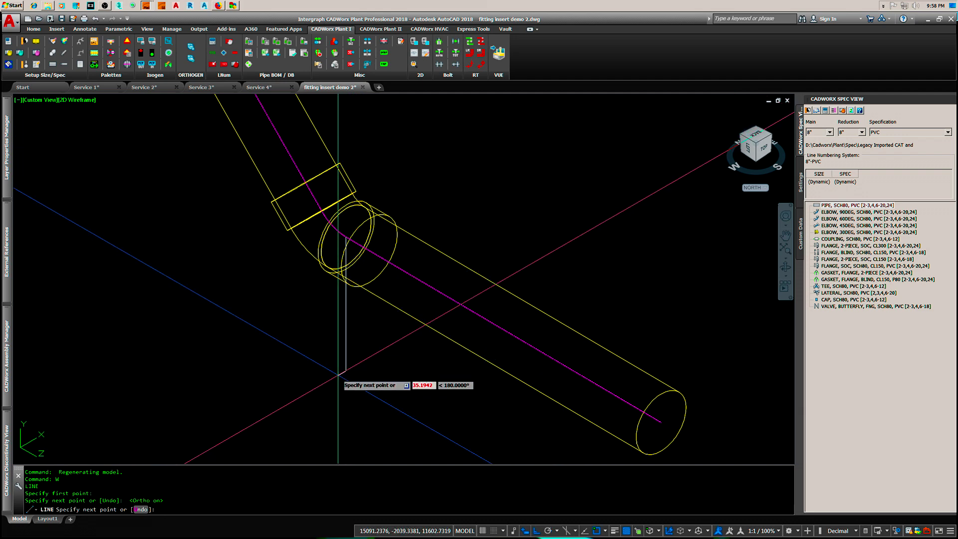
left_click(346, 371)
key("Return")
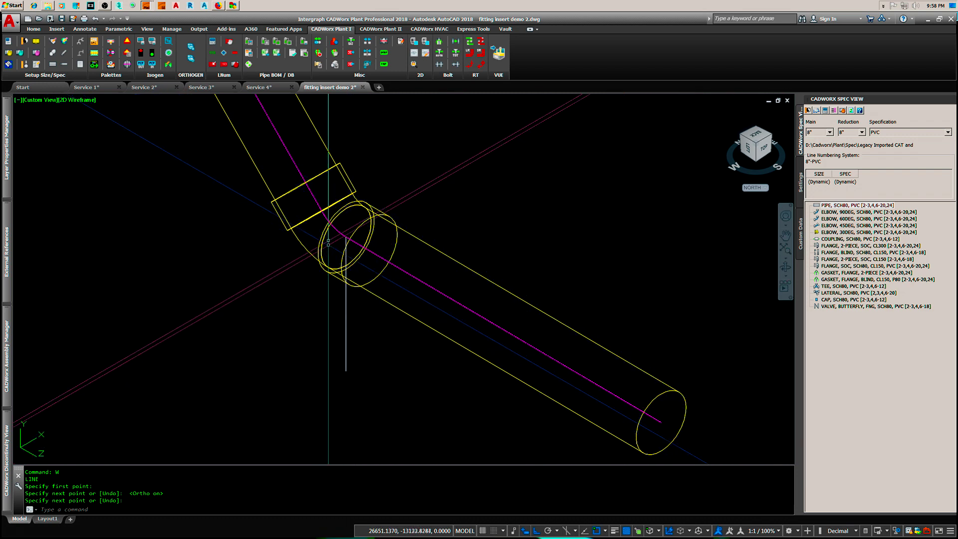
Rotate the upper pipe, diagonal pipe and both elbows by 0.5729 degrees about the reference line's upper end in the front view
middle_click_drag(322, 208, 331, 276)
scroll(332, 277, "down", 5)
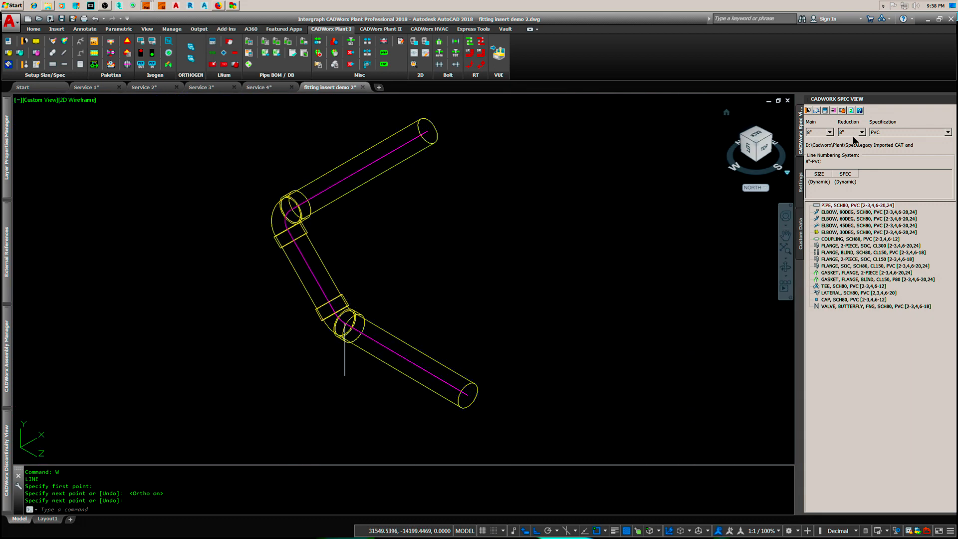
left_click(764, 150)
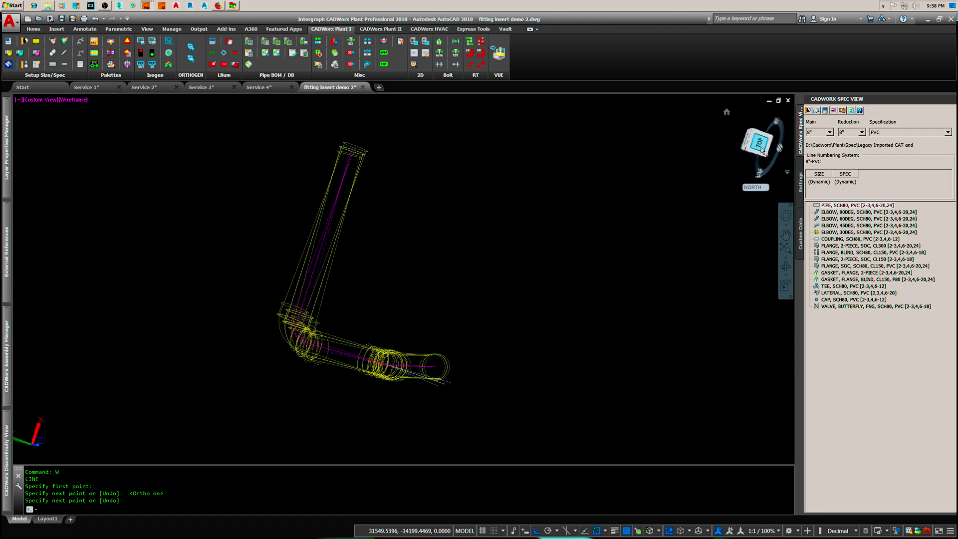
left_click(789, 119)
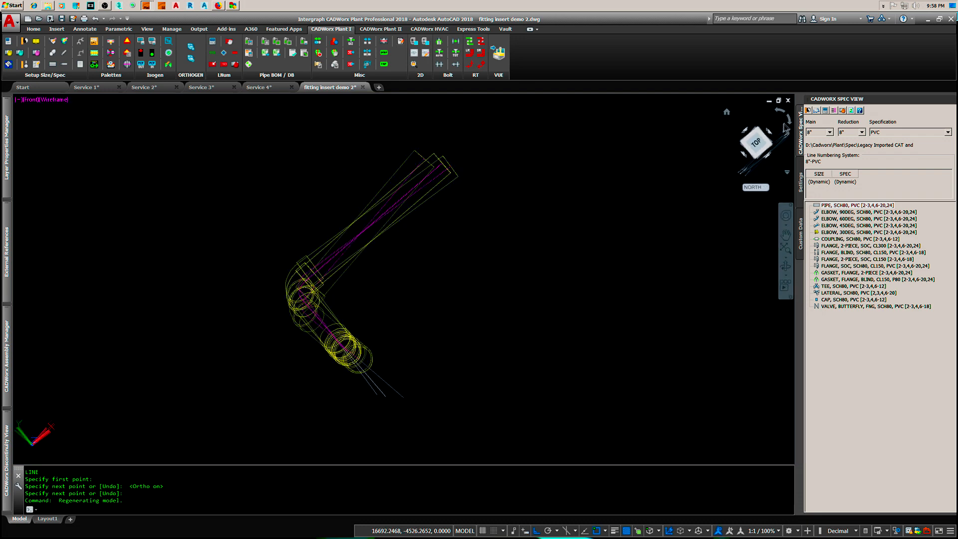
middle_click_drag(372, 229, 423, 283)
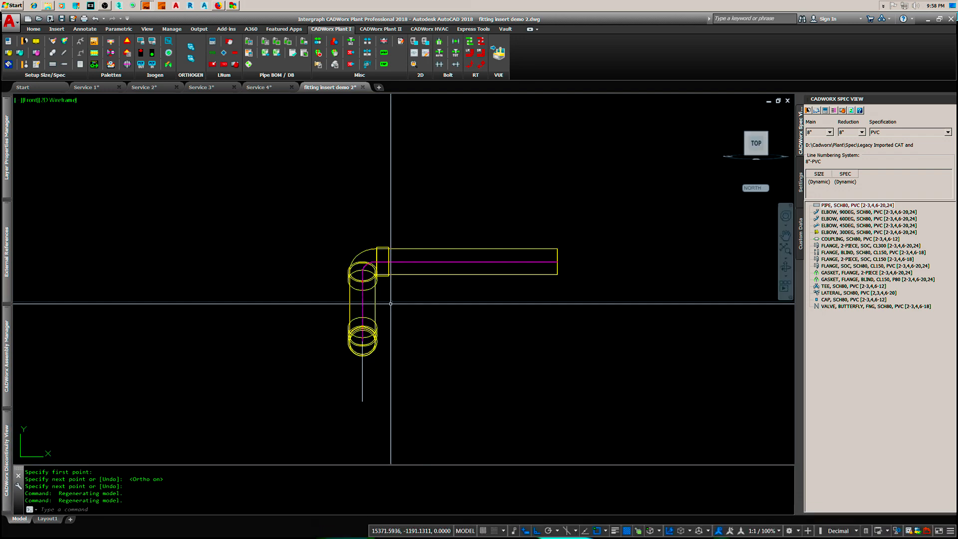
scroll(371, 308, "up", 2)
type("R")
key("Return")
left_click(398, 273)
mouse_move(400, 286)
left_mouse_down()
mouse_move(300, 240)
mouse_move(399, 279)
left_mouse_up()
left_click(364, 331)
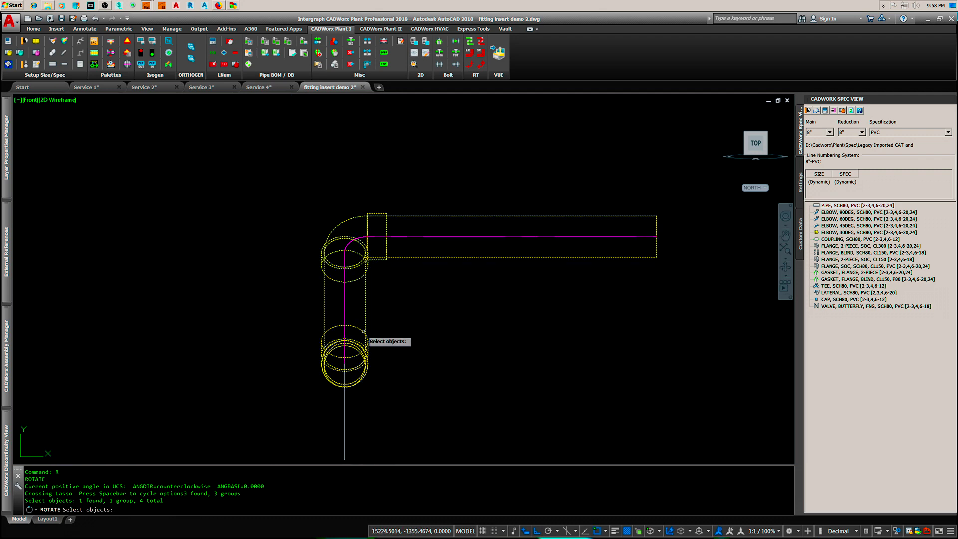
key("Return")
scroll(487, 279, "down", 2)
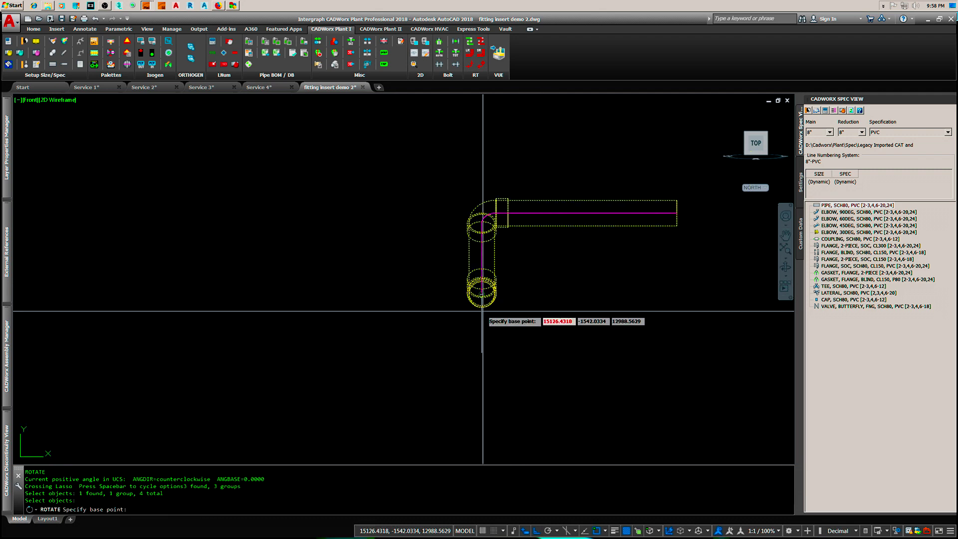
scroll(482, 311, "up", 3)
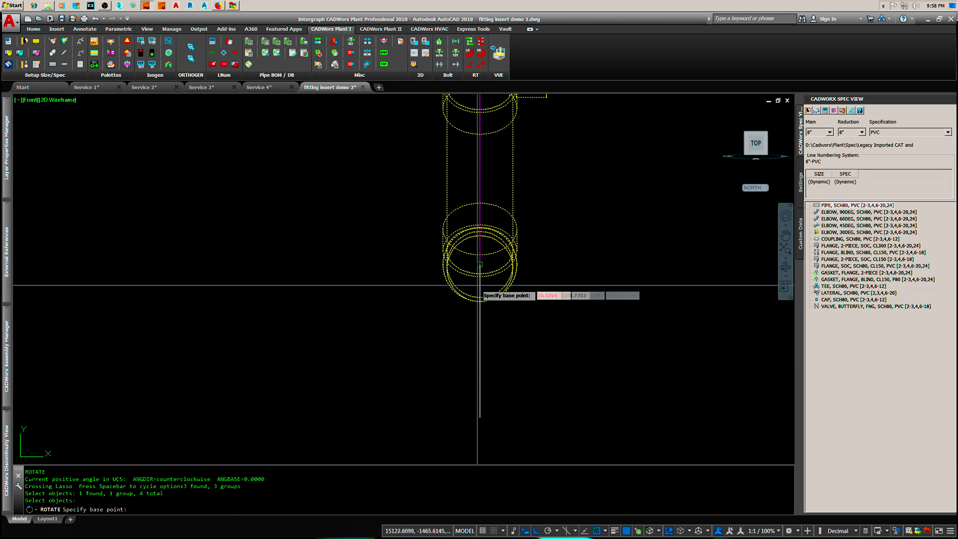
left_click(481, 265)
scroll(489, 294, "down", 3)
middle_click_drag(496, 305, 457, 313)
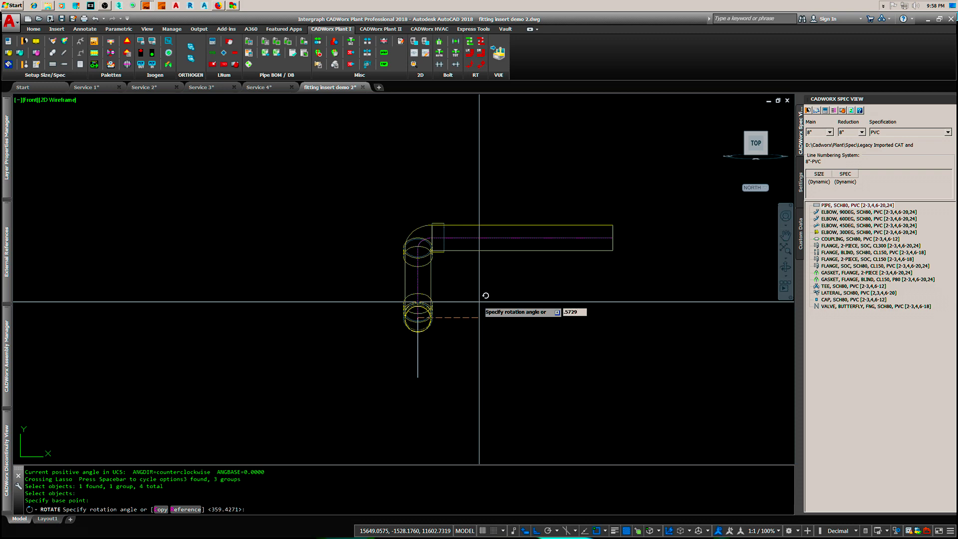
key("Return")
Erase the vertical reference line and restore the world coordinate system
type("E")
key("Return")
left_click(418, 367)
key("Return")
left_click(752, 189)
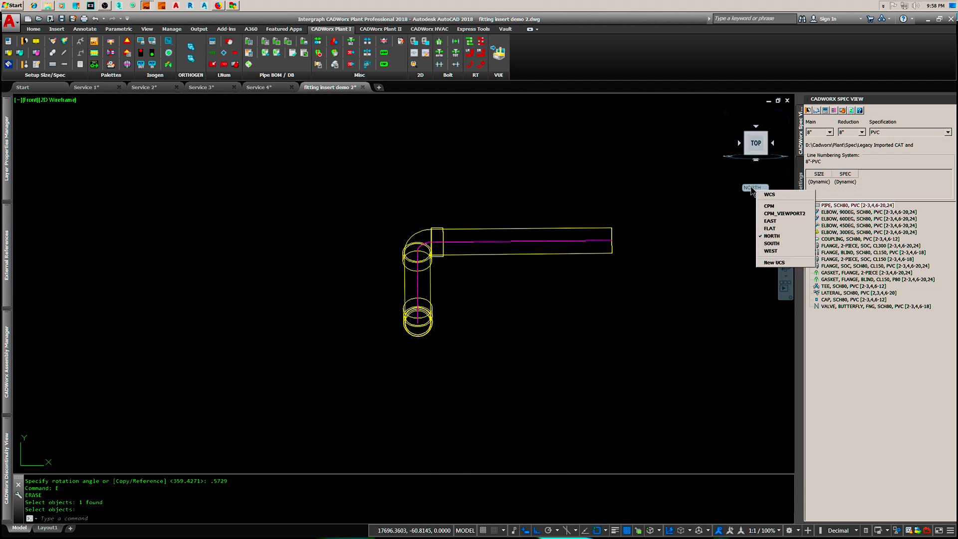
left_click(768, 196)
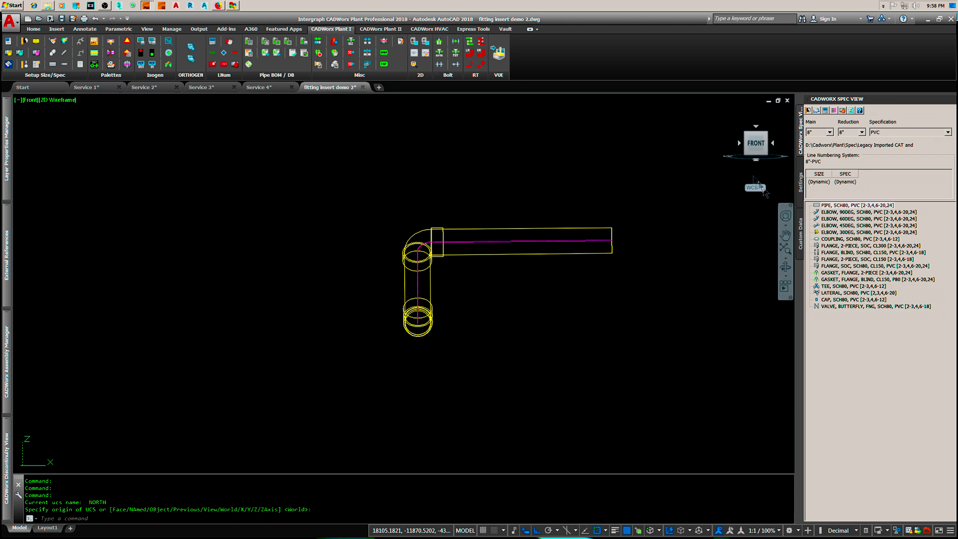
Draw a line along the upper pipe's centreline from its elbow to its open end in the top view
left_click(727, 113)
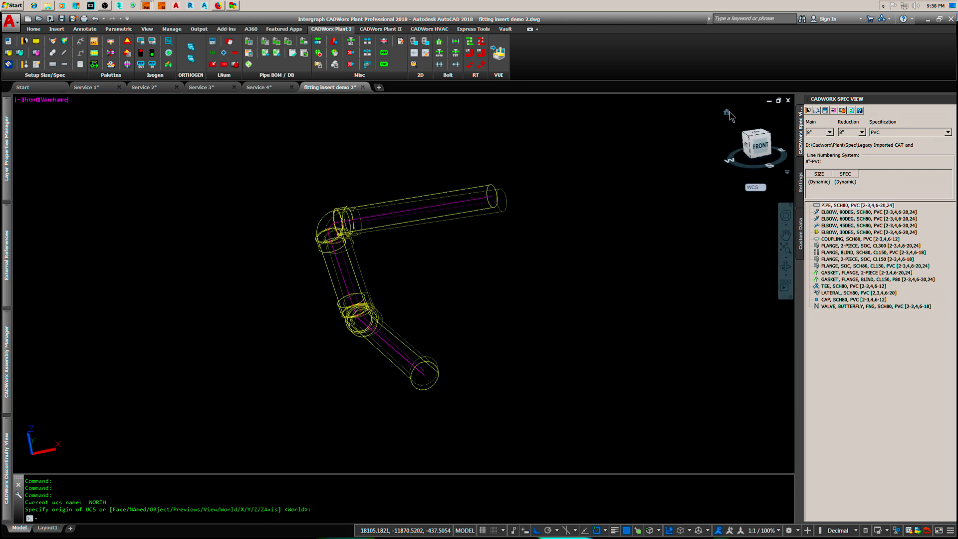
left_click(758, 137)
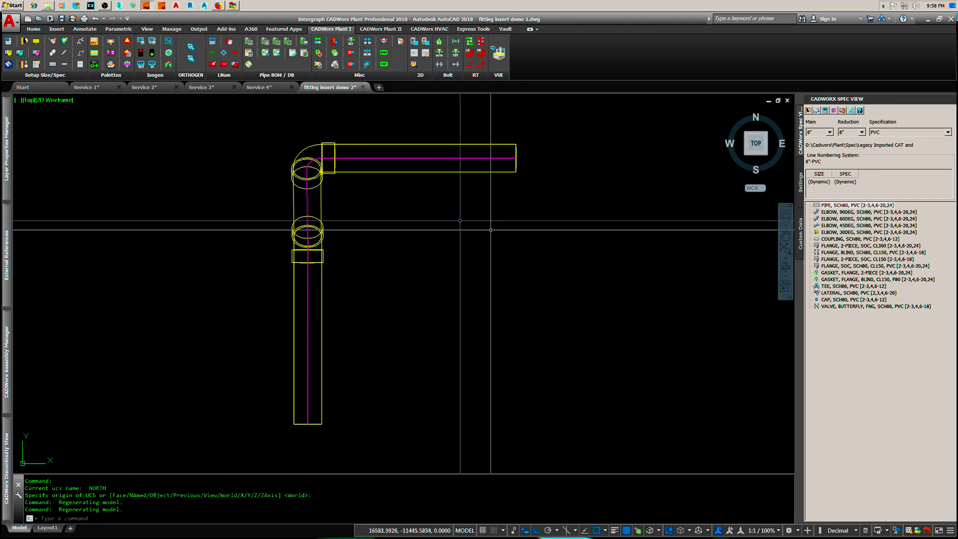
type("w")
key("Return")
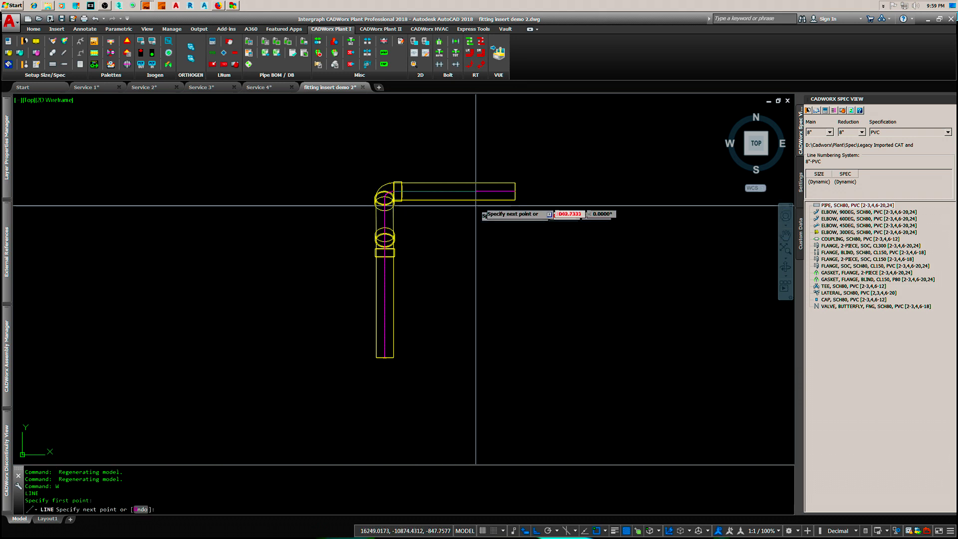
left_click(514, 191)
key("Return")
Draw a line along the lower pipe's centreline from its elbow-side end to its open end in the top view
key("Return")
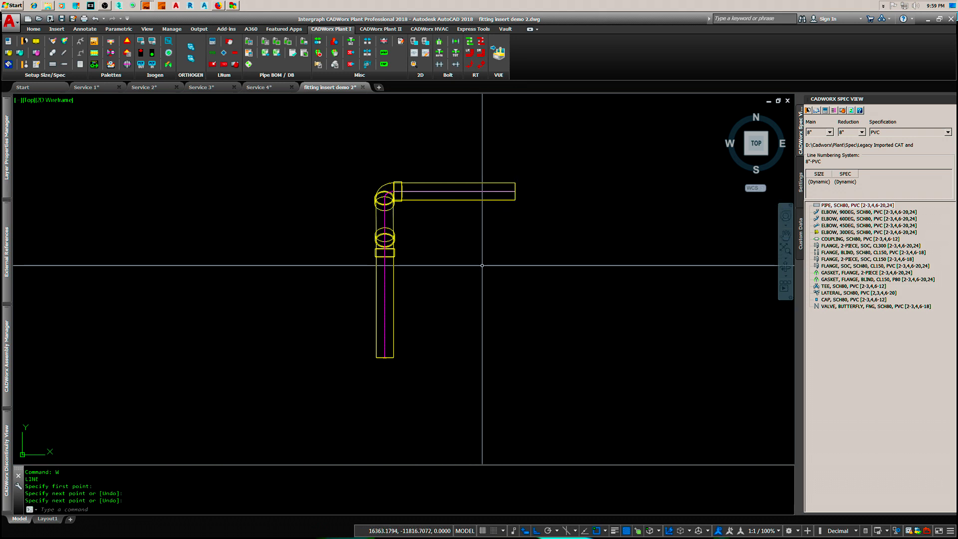
left_click(385, 249)
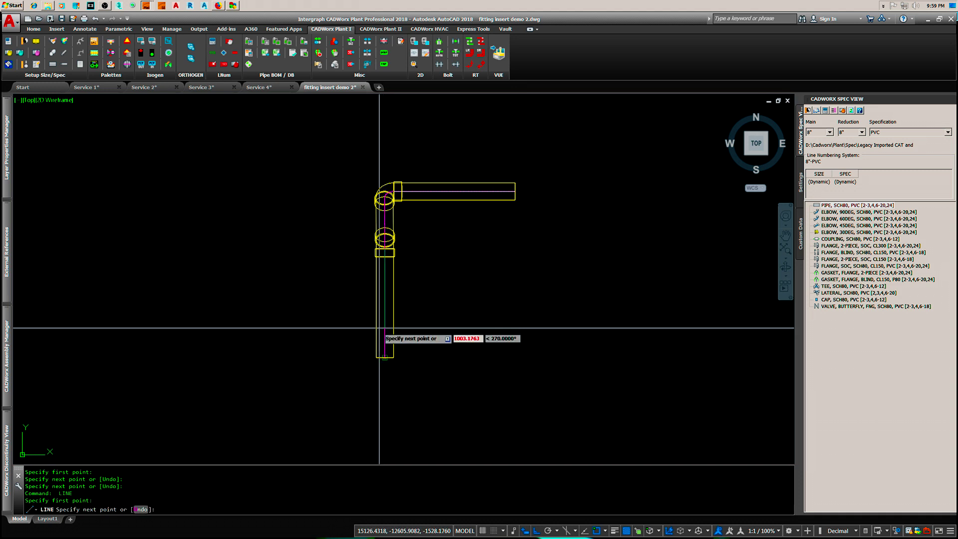
left_click(385, 357)
key("Return")
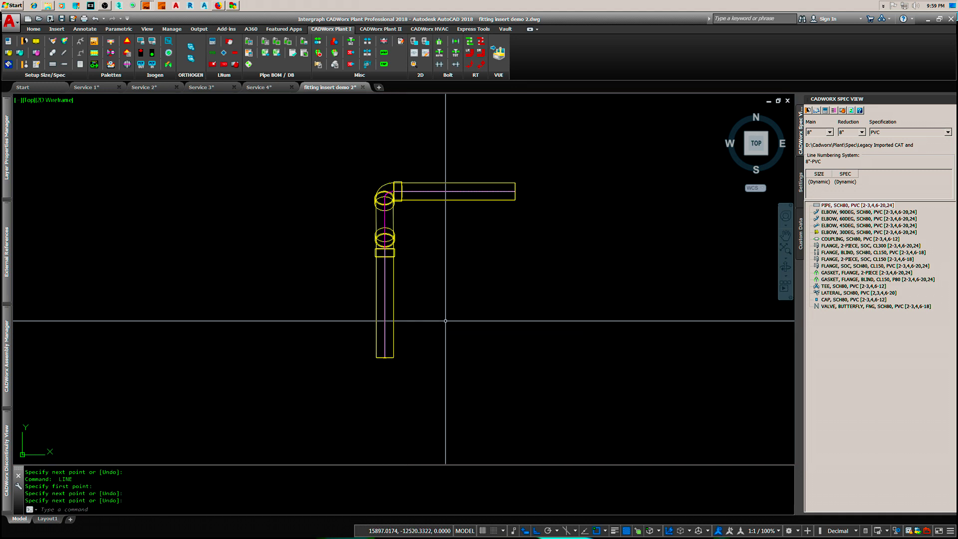
List the geometry data of the line on the upper pipe's centreline to check its angle from the XY plane
middle_click_drag(456, 265, 465, 300)
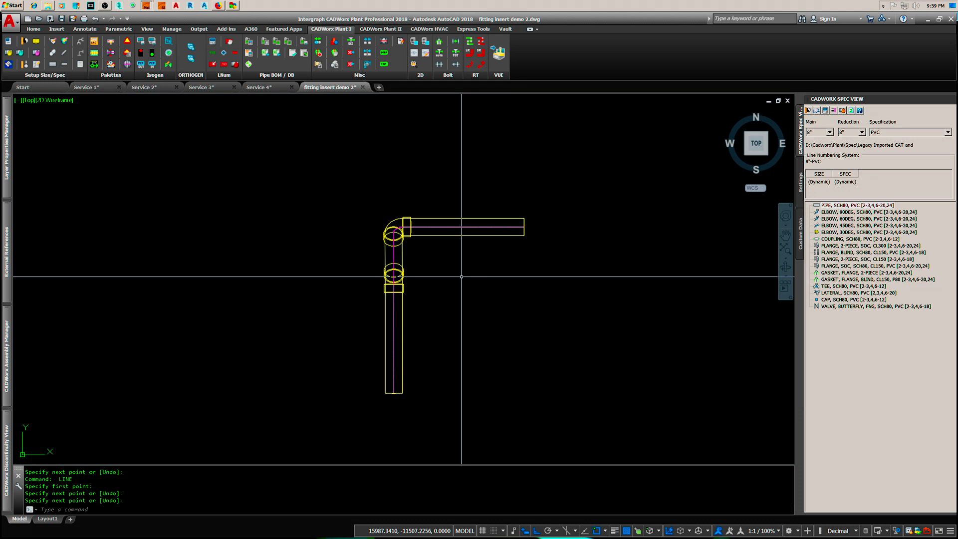
scroll(454, 266, "up", 2)
scroll(469, 268, "down", 2)
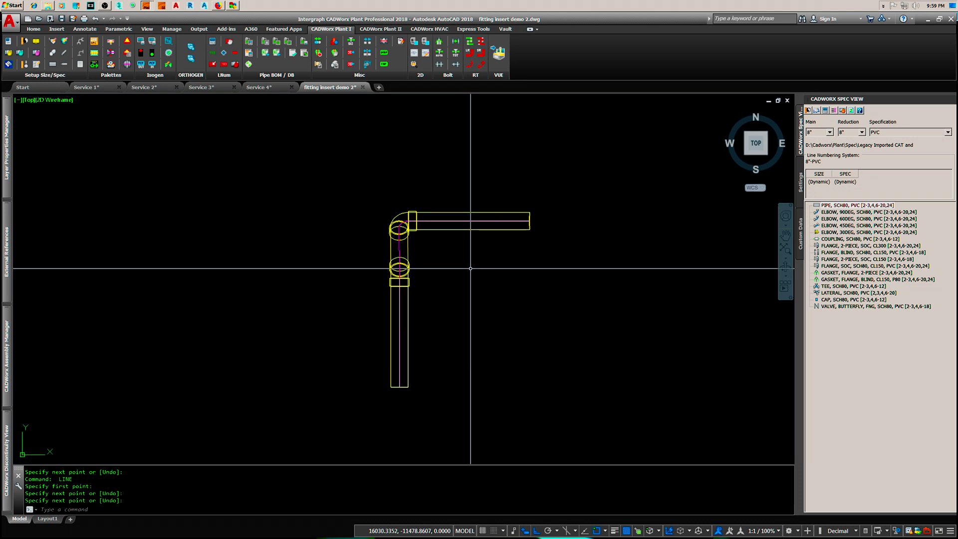
type("s")
key("Return")
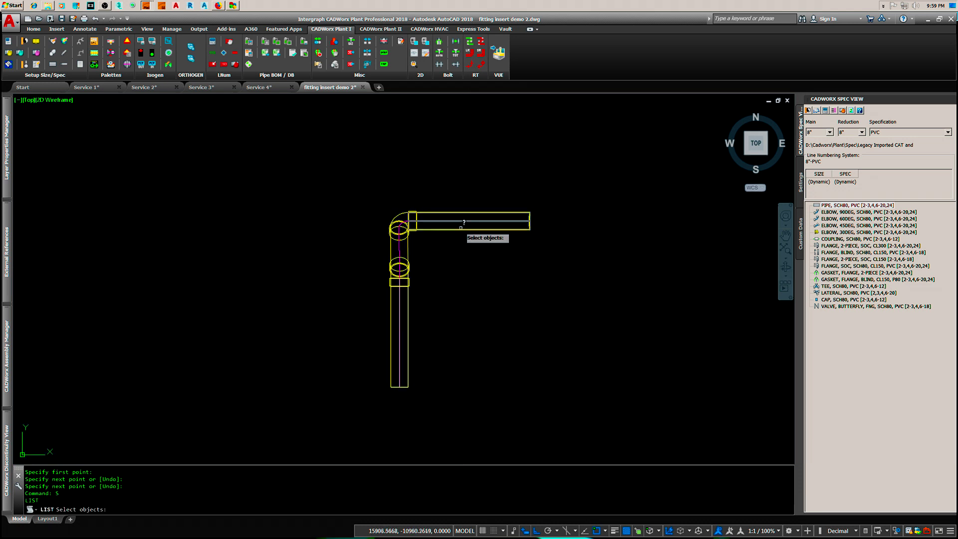
left_click(464, 220)
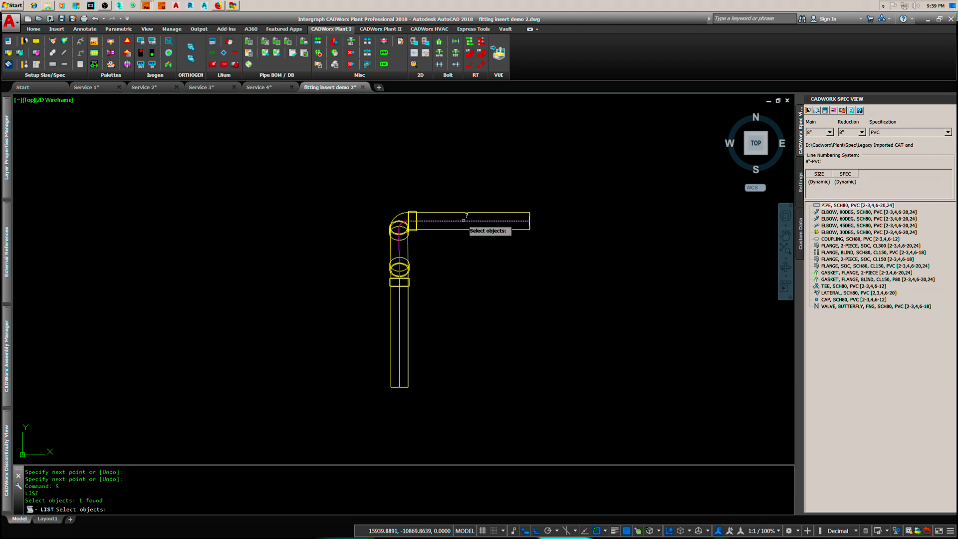
key("Return")
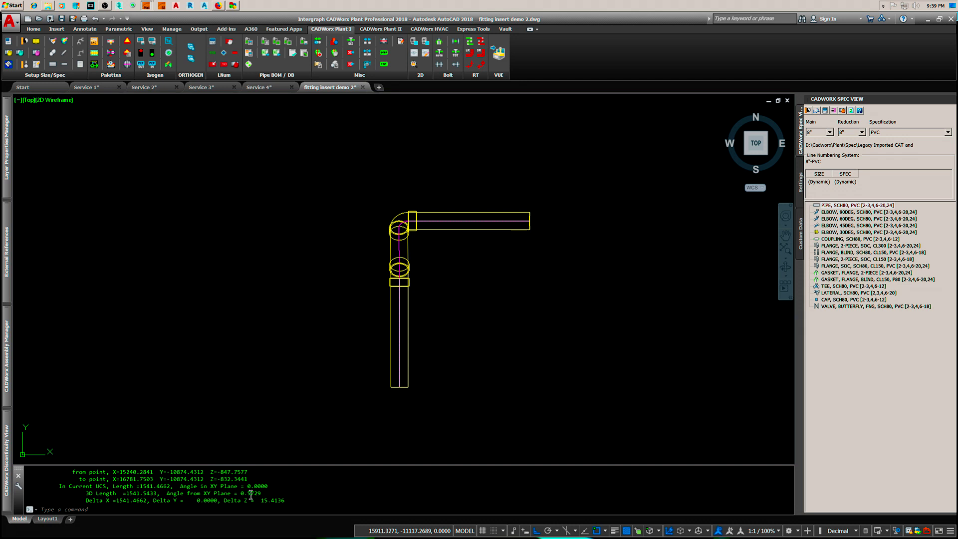
List the geometry data of the line on the lower pipe's centreline to check its slope angle
type("list")
key("Return")
left_click(400, 366)
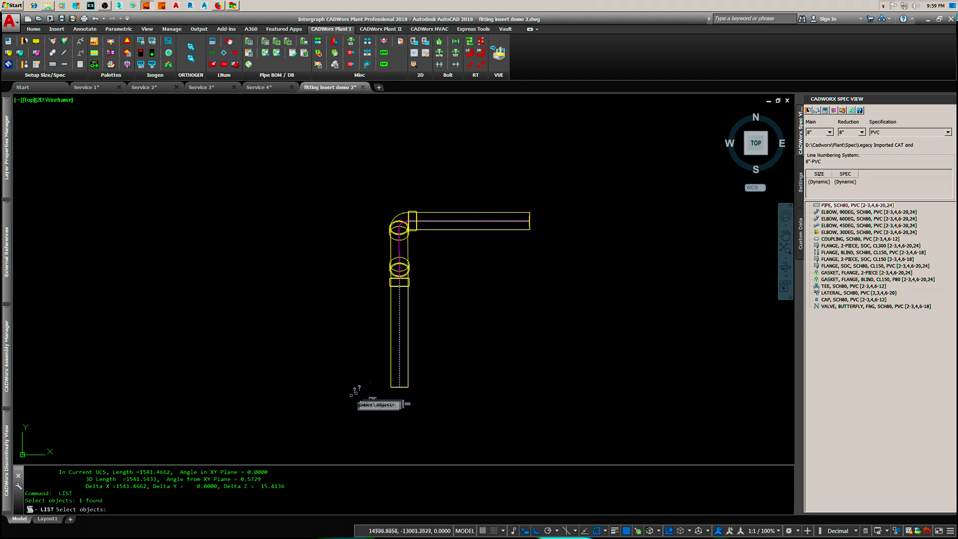
key("Return")
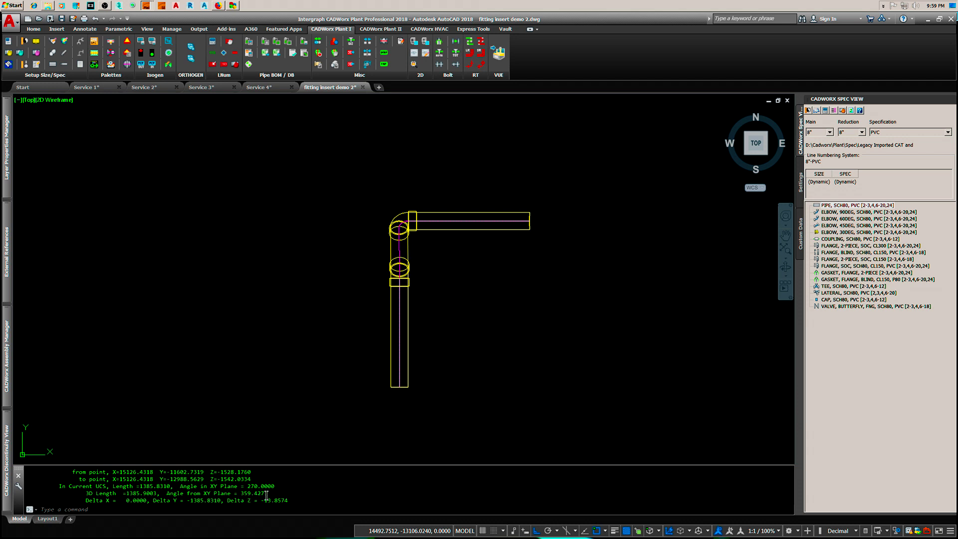
key("Escape")
key("Escape")
key("Escape")
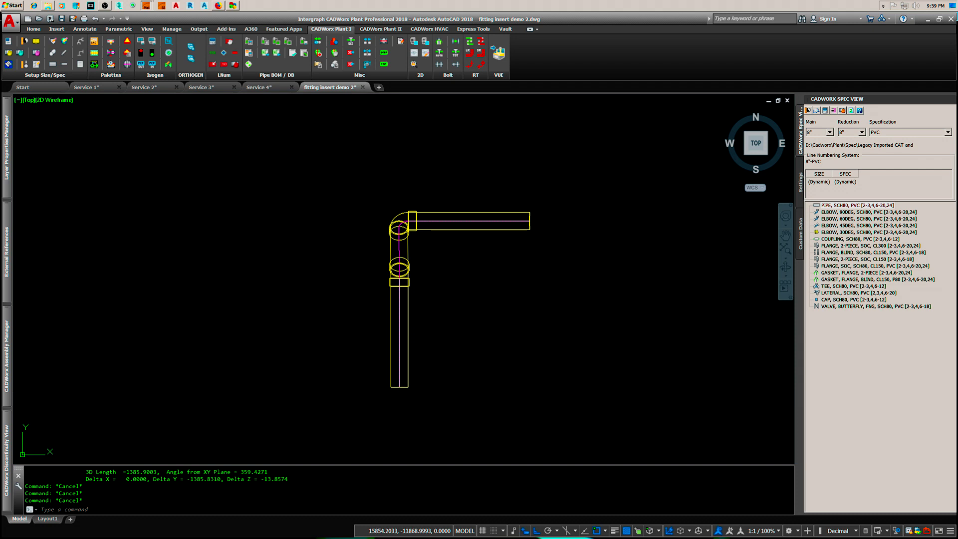
Erase both check lines drawn along the upper and lower pipe centrelines
scroll(439, 315, "down", 2)
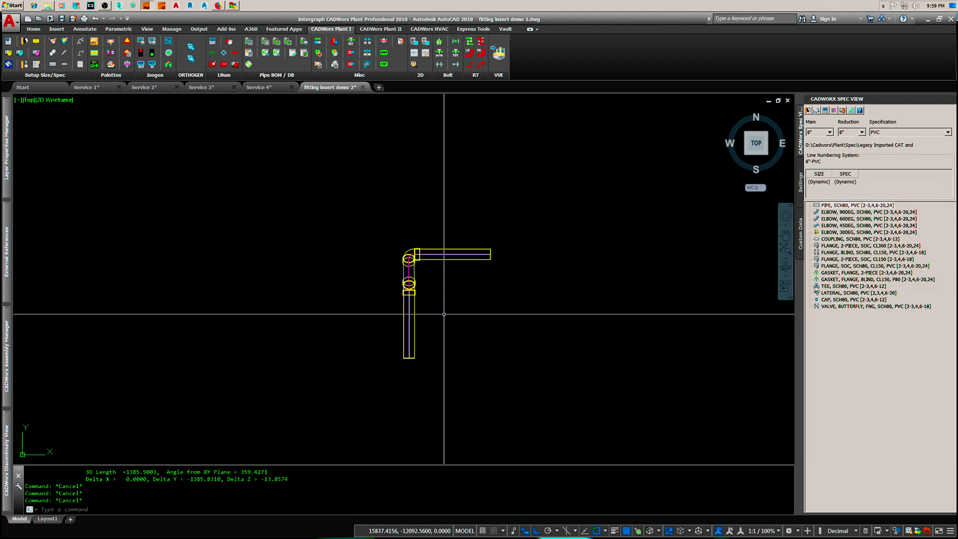
type("e")
key("Return")
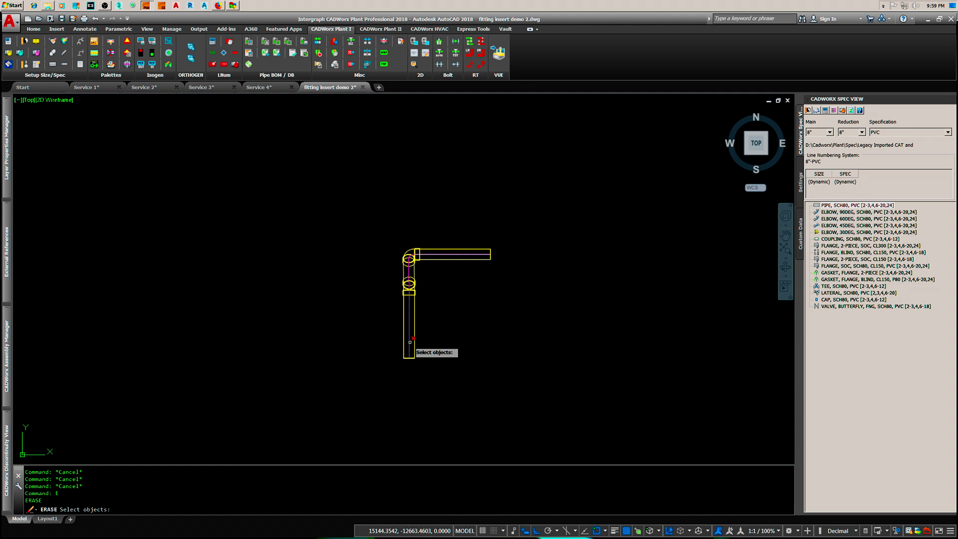
left_click(448, 257)
left_click(448, 258)
key("Return")
End the object isolation to bring back the rest of the piping model
right_click(580, 290)
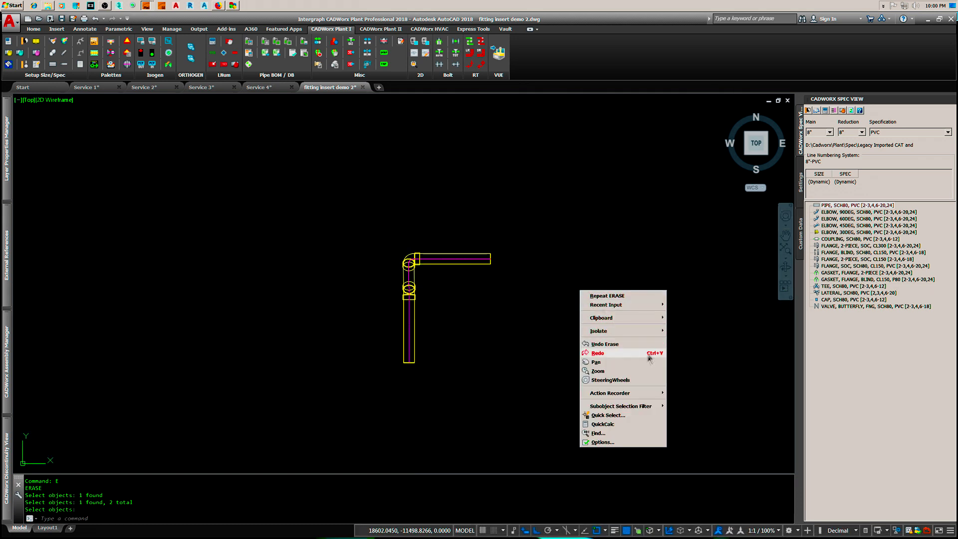
mouse_move(619, 335)
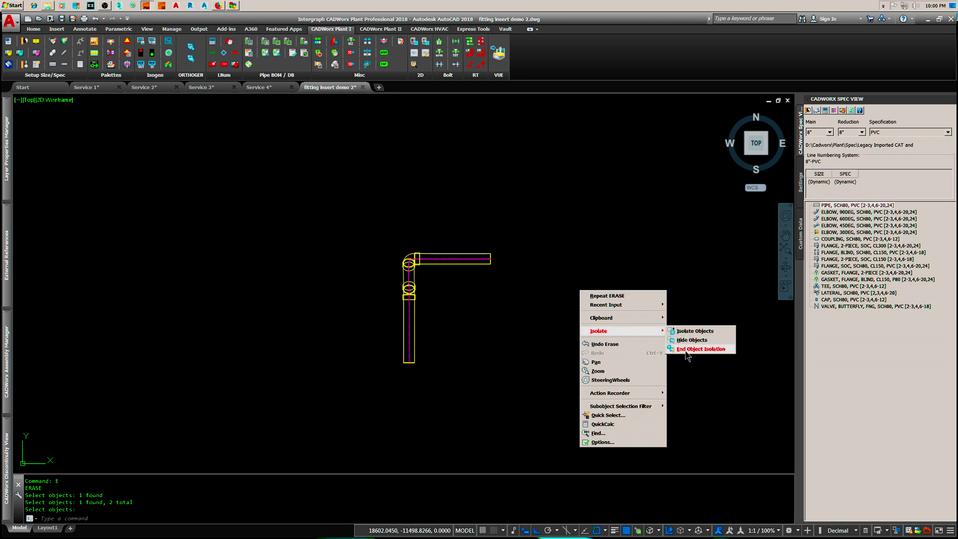
left_click(686, 350)
scroll(555, 292, "down", 2)
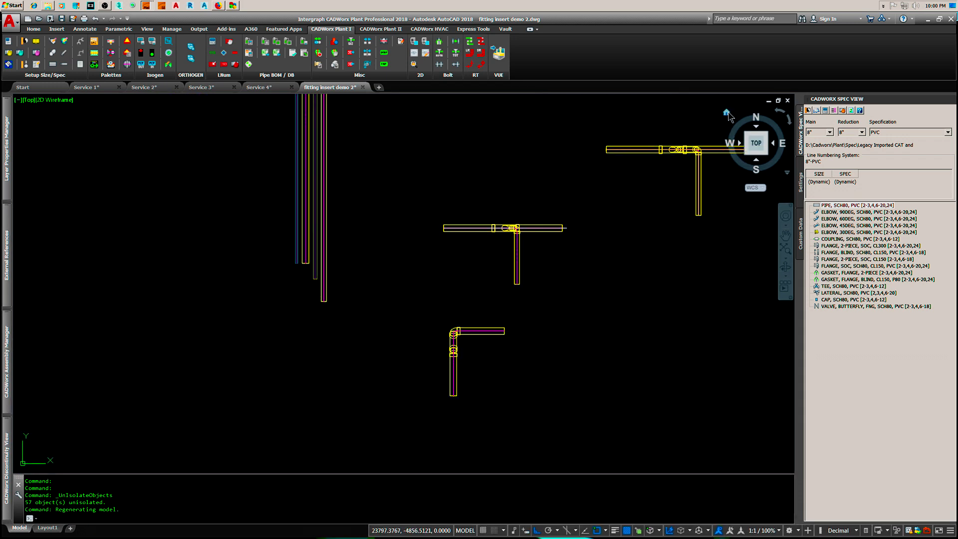
Switch to the isometric home view and examine the elbow and lateral assemblies beside the main pipe runs
left_click(726, 113)
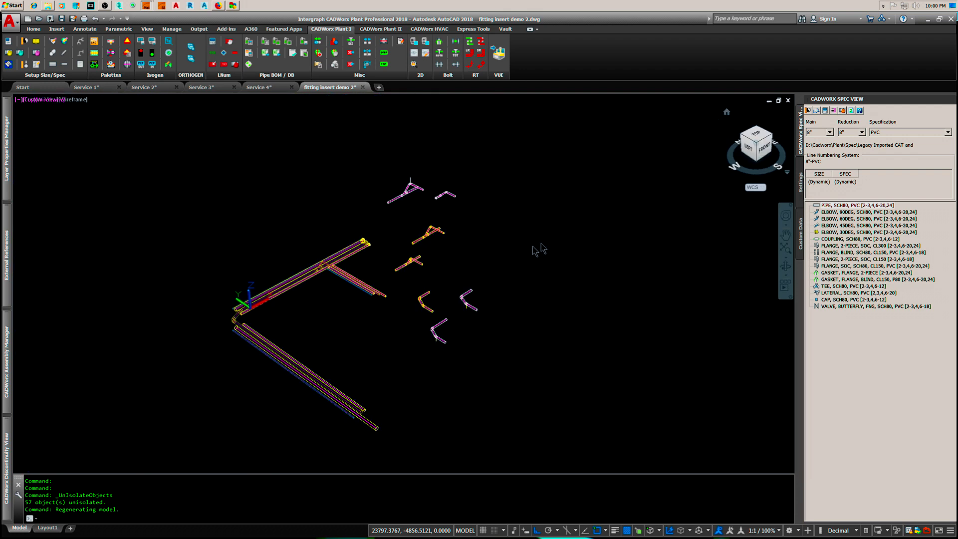
scroll(446, 263, "up", 3)
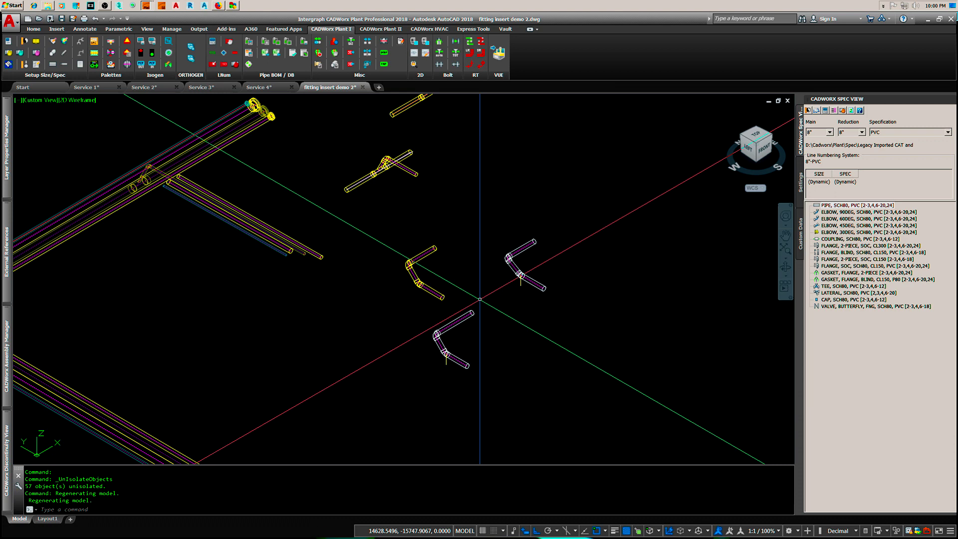
scroll(480, 299, "down", 2)
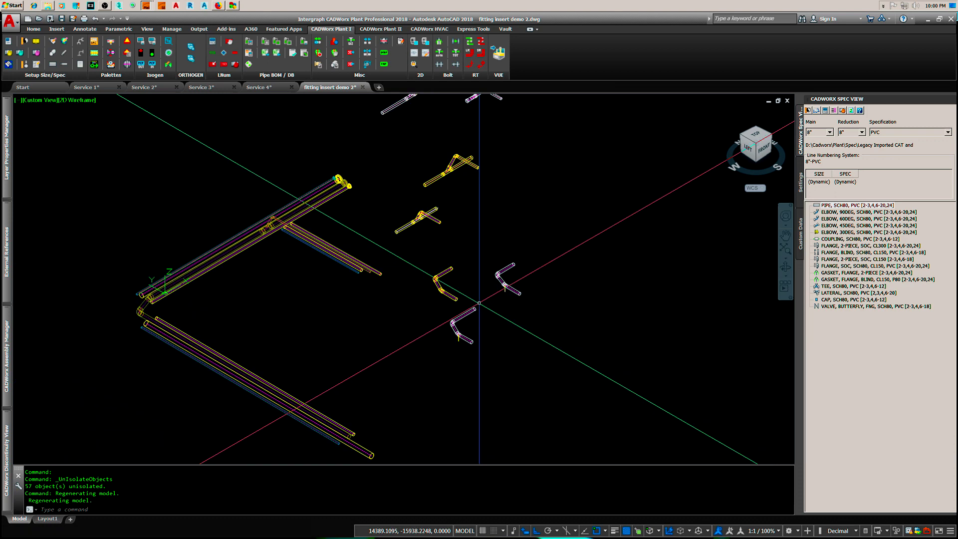
middle_click_drag(479, 303, 479, 331)
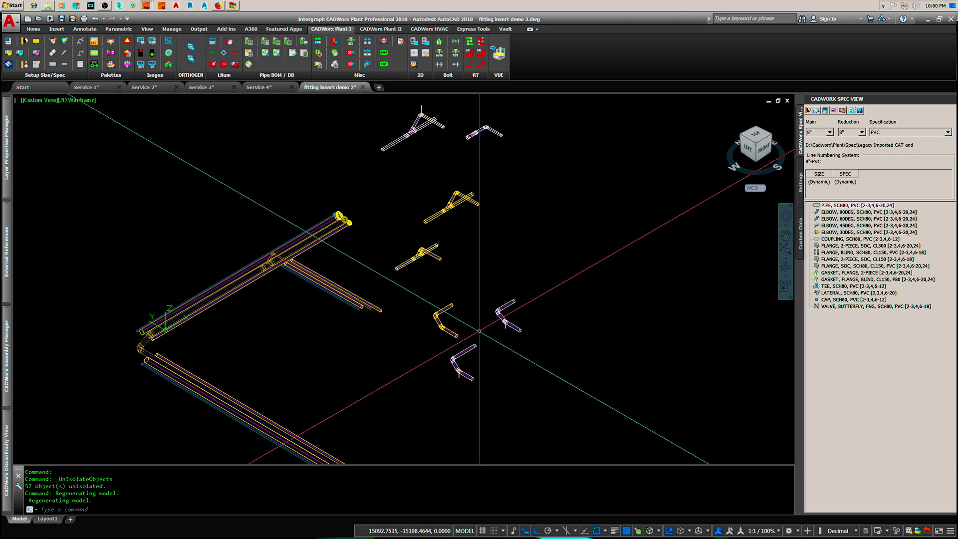
middle_click_drag(479, 331, 486, 309)
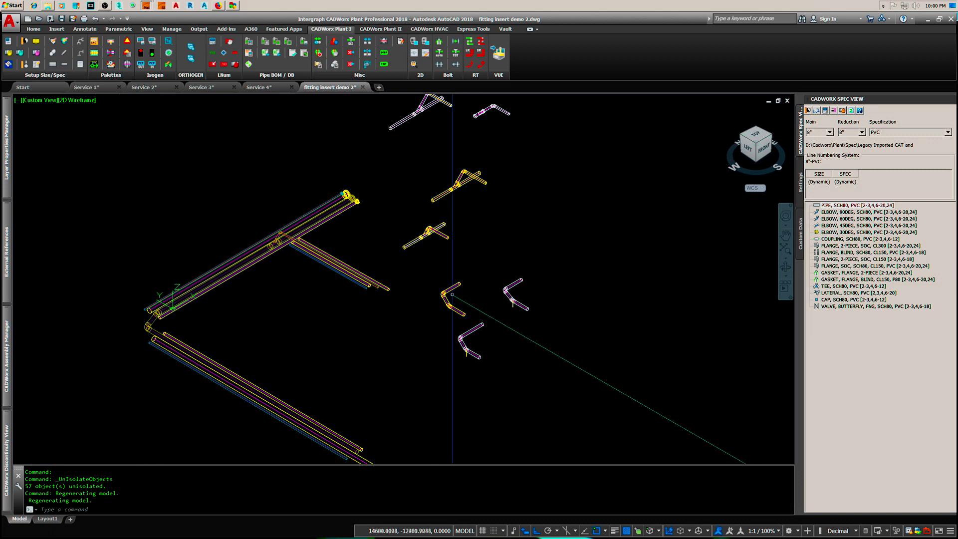
mouse_move(456, 308)
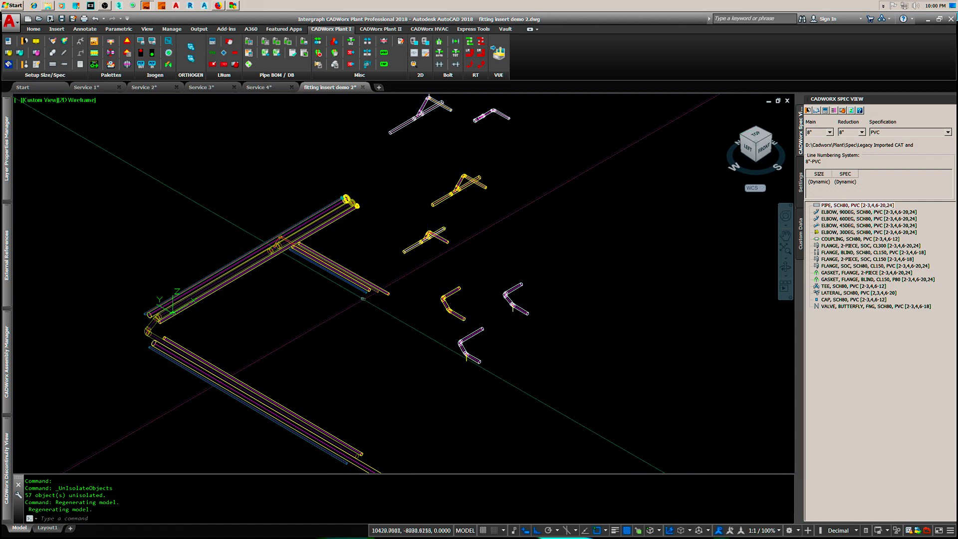
mouse_move(362, 290)
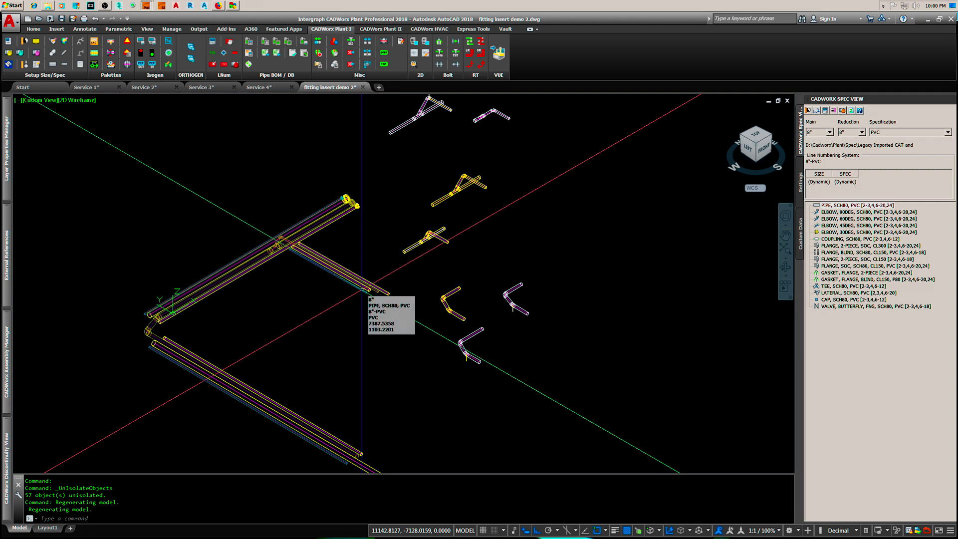